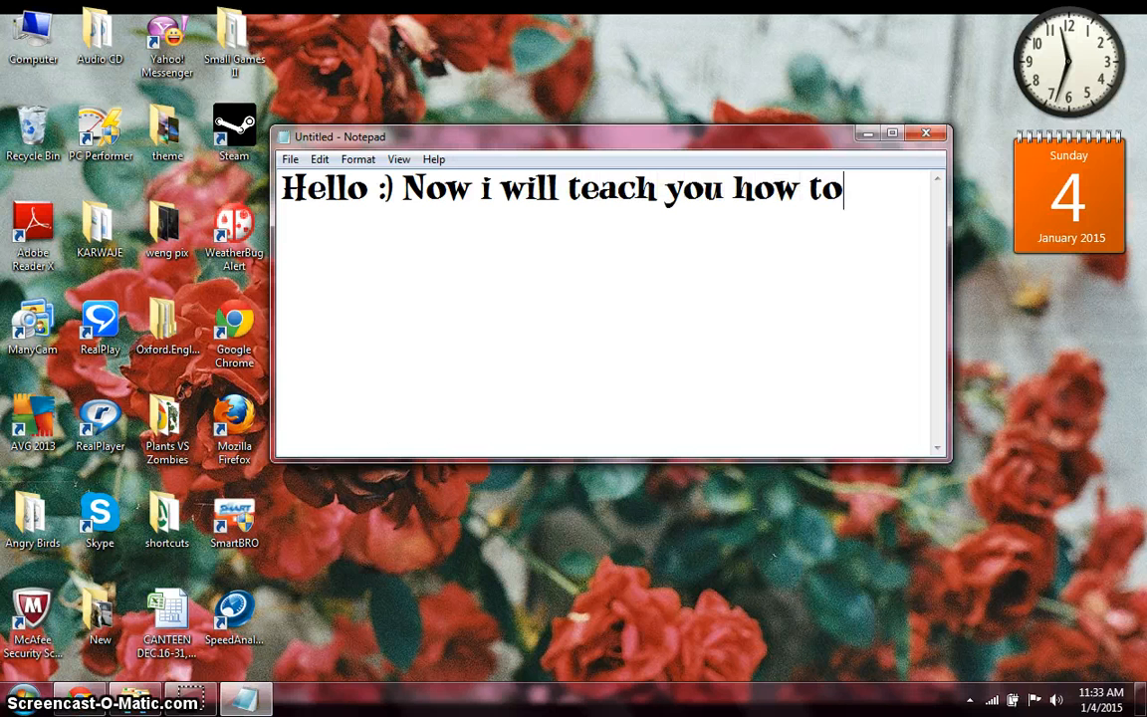
- Complete the introduction with "make Glitter Shadow In Pixlr :)" and add the lines "1. search pixlr.com/editor" and "2. open your png image .."
text(ake Glitter Shadow)
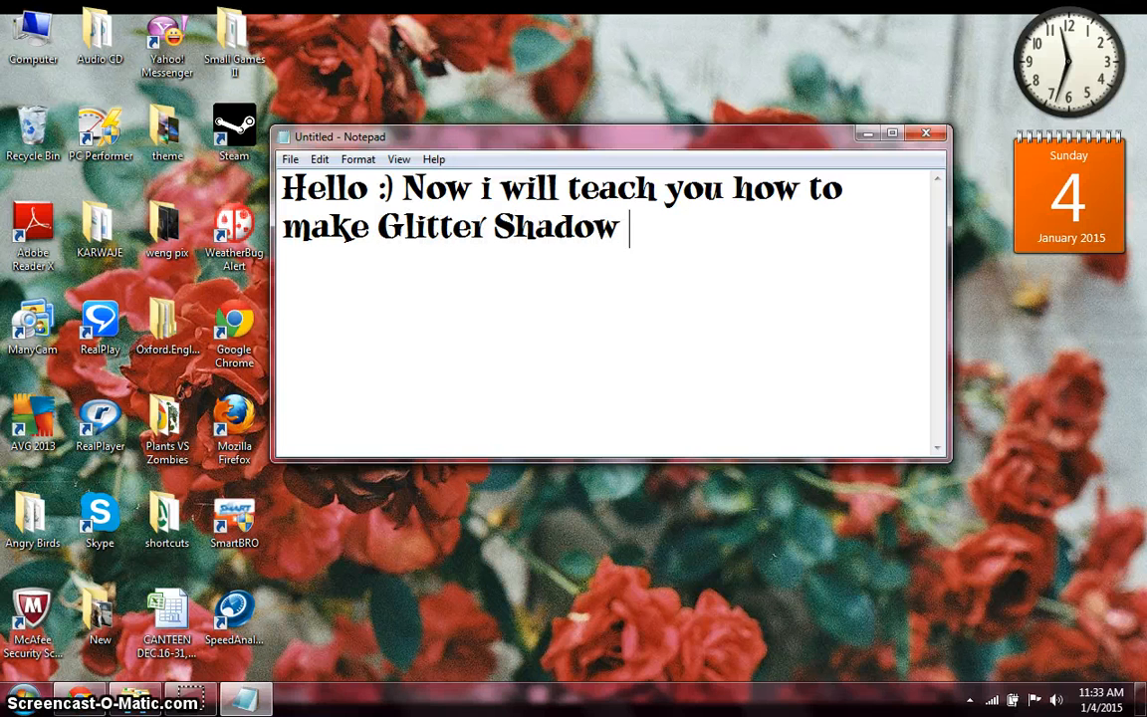
text( In Pixlr :)  )
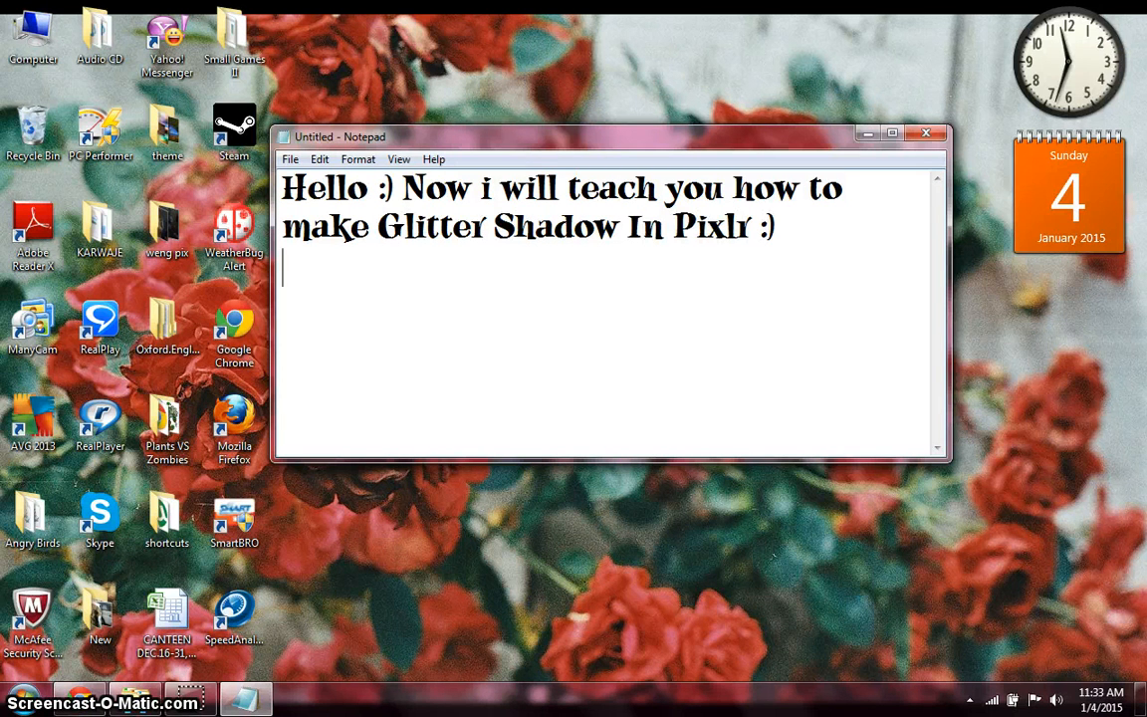
text(1. sreach)
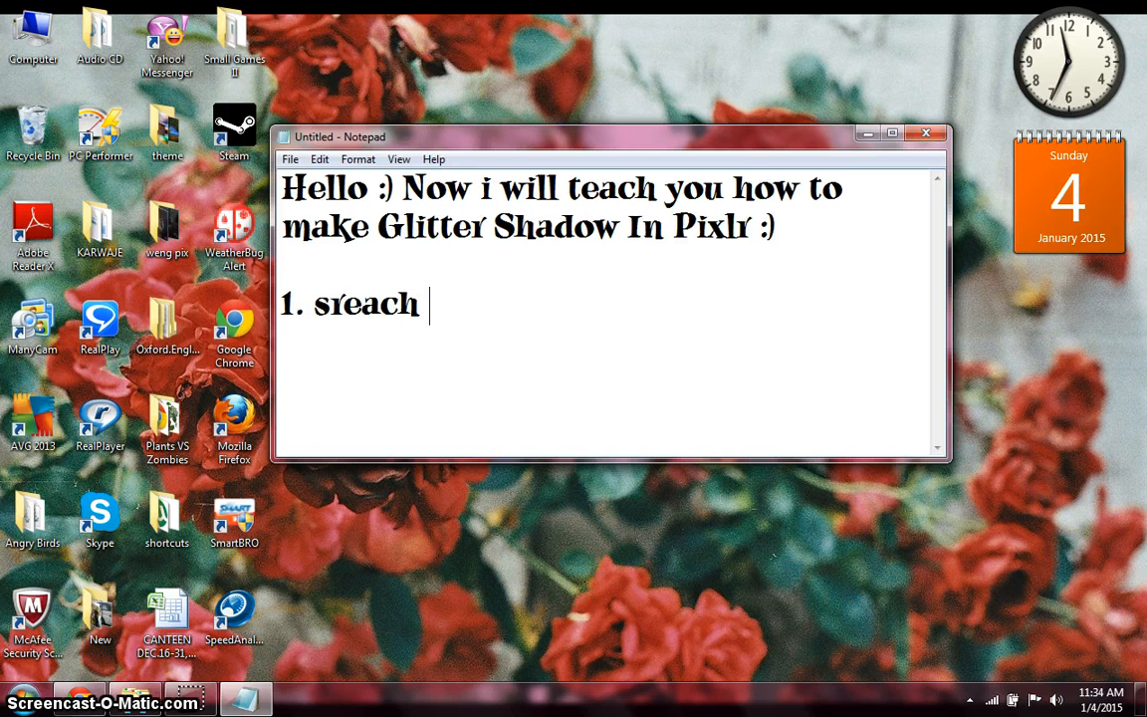
key(BackSpace)
key(BackSpace)
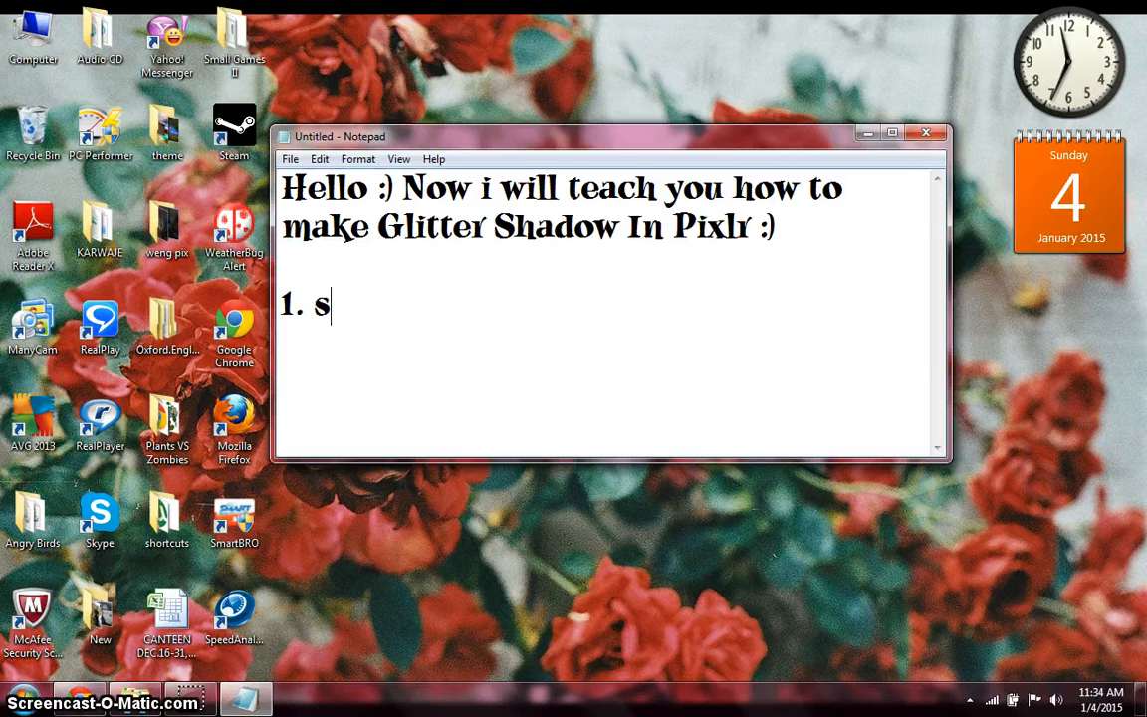
key(BackSpace)
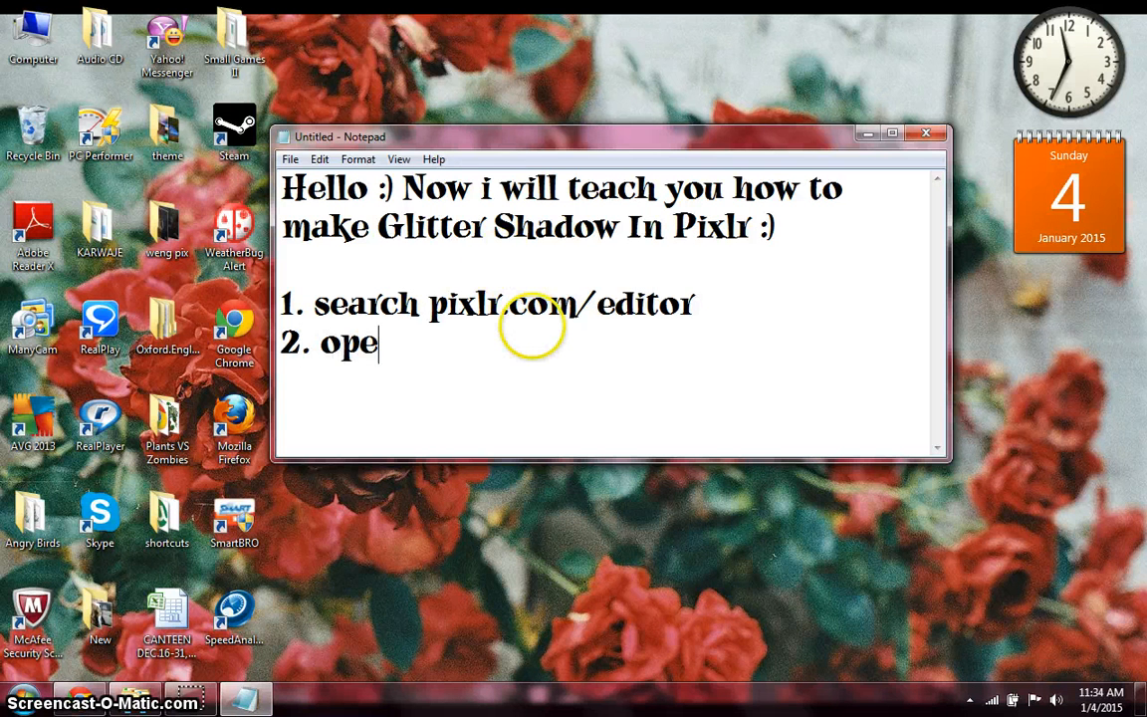
text(r png image ..)
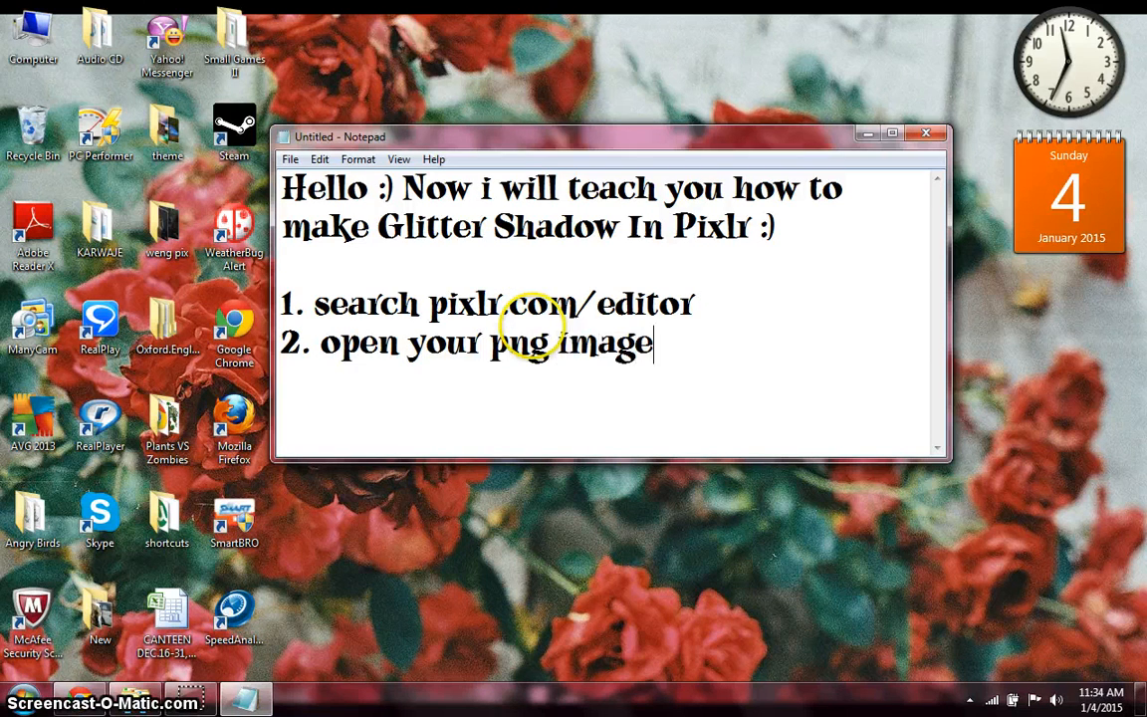
- Switch to the Pixlr editor in the browser and start opening an image from the computer
click(77, 695)
click(301, 12)
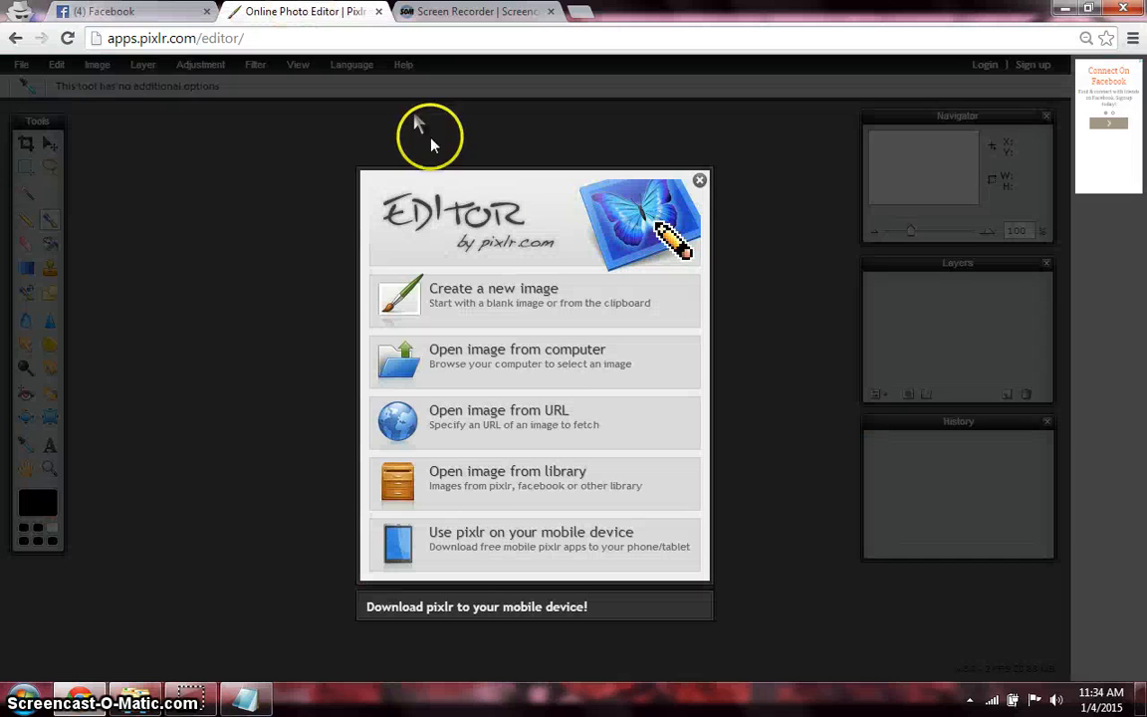
click(550, 350)
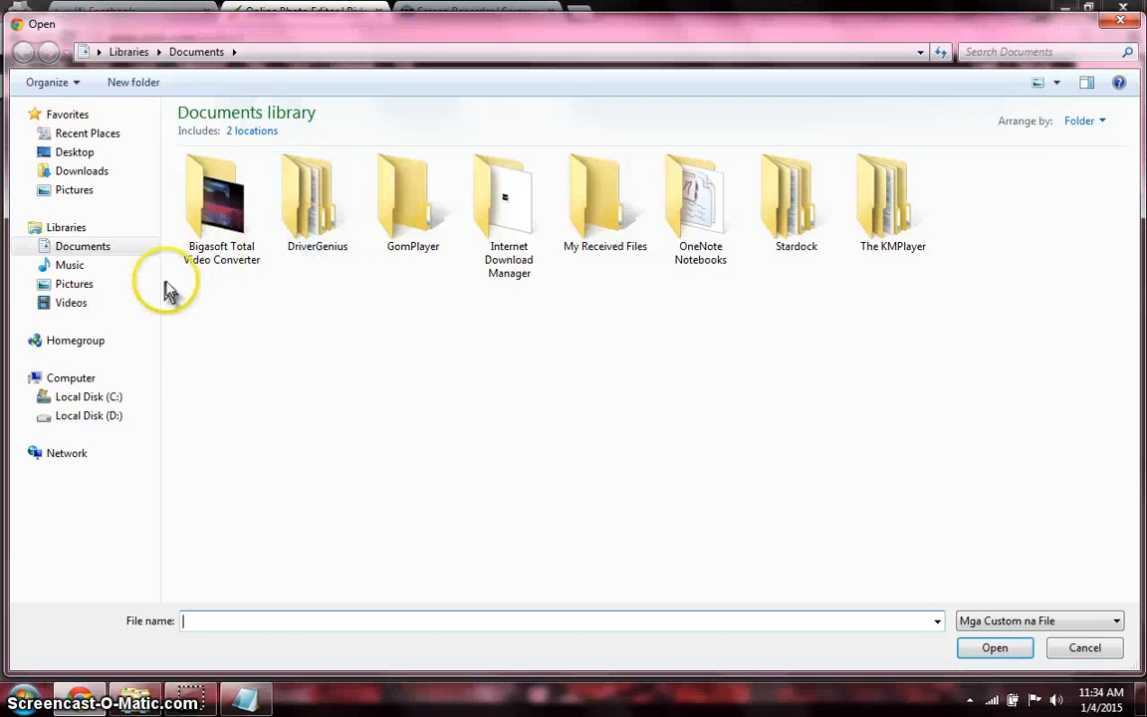
- Browse from the Pictures library through Preppy Sign Resources, PNG's and SiteModels to the Munequita PNG folder
click(105, 285)
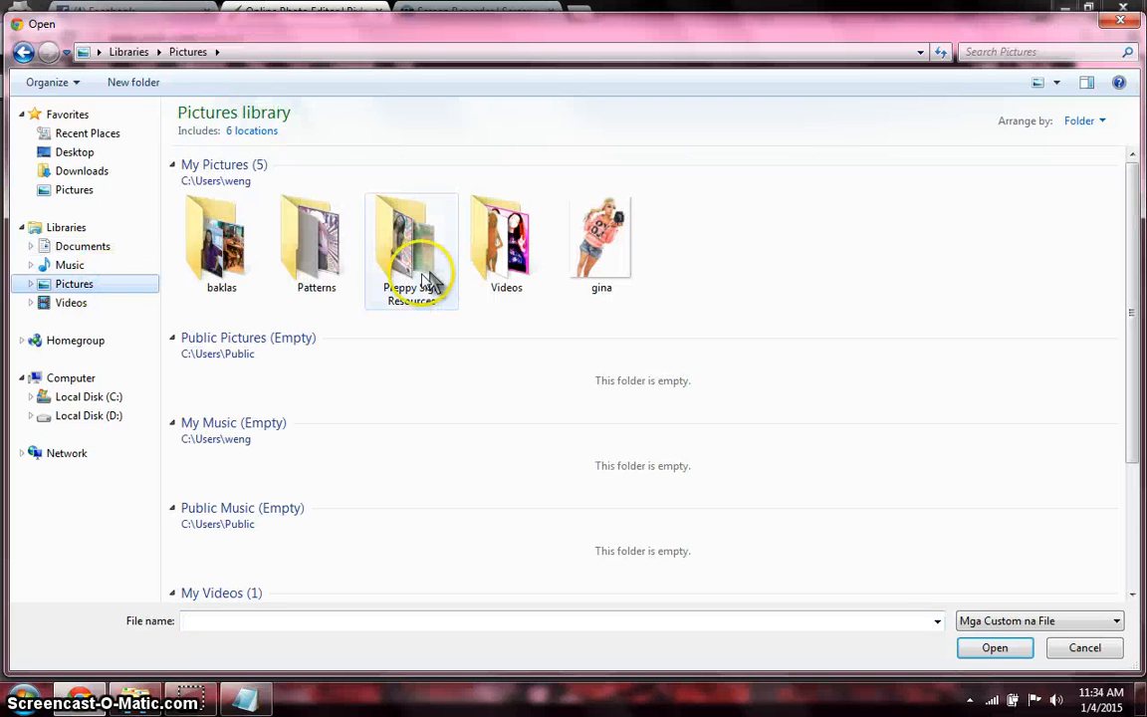
double_click(426, 269)
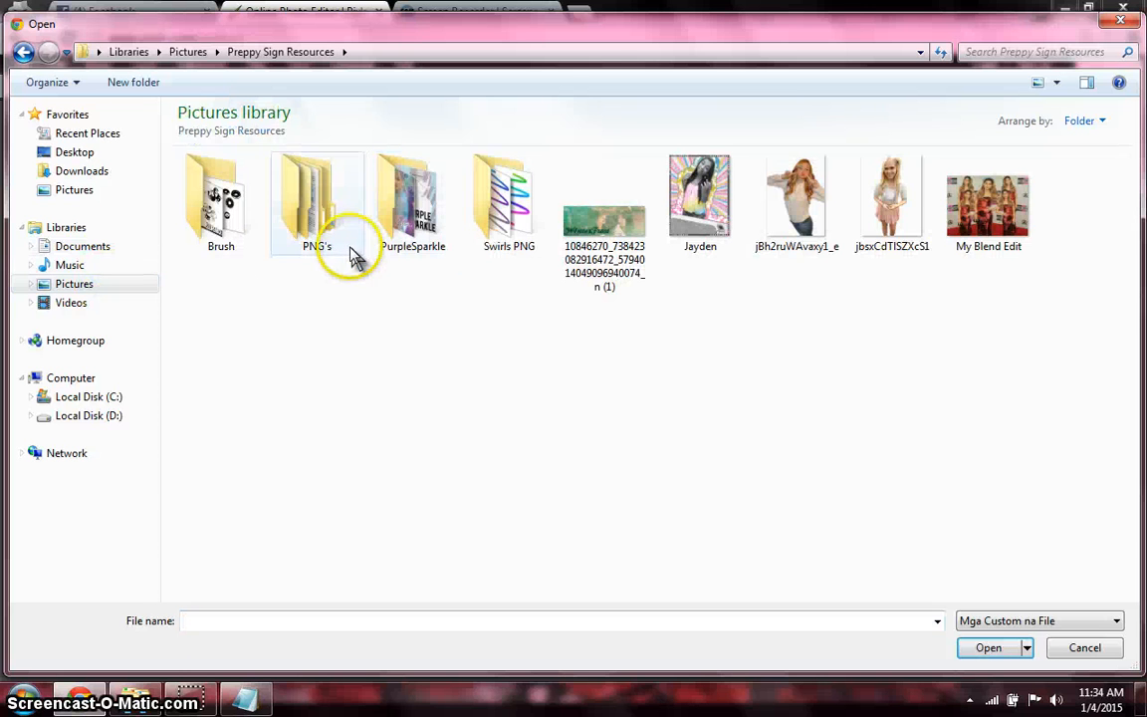
click(339, 247)
double_click(334, 244)
double_click(380, 220)
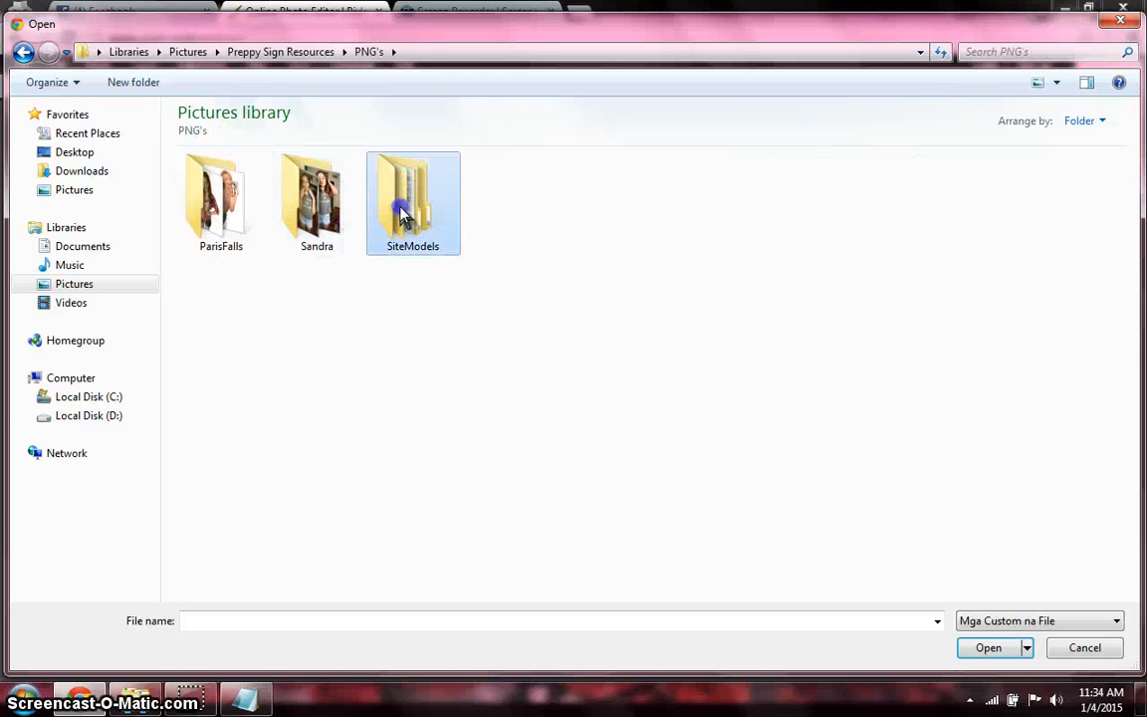
double_click(257, 202)
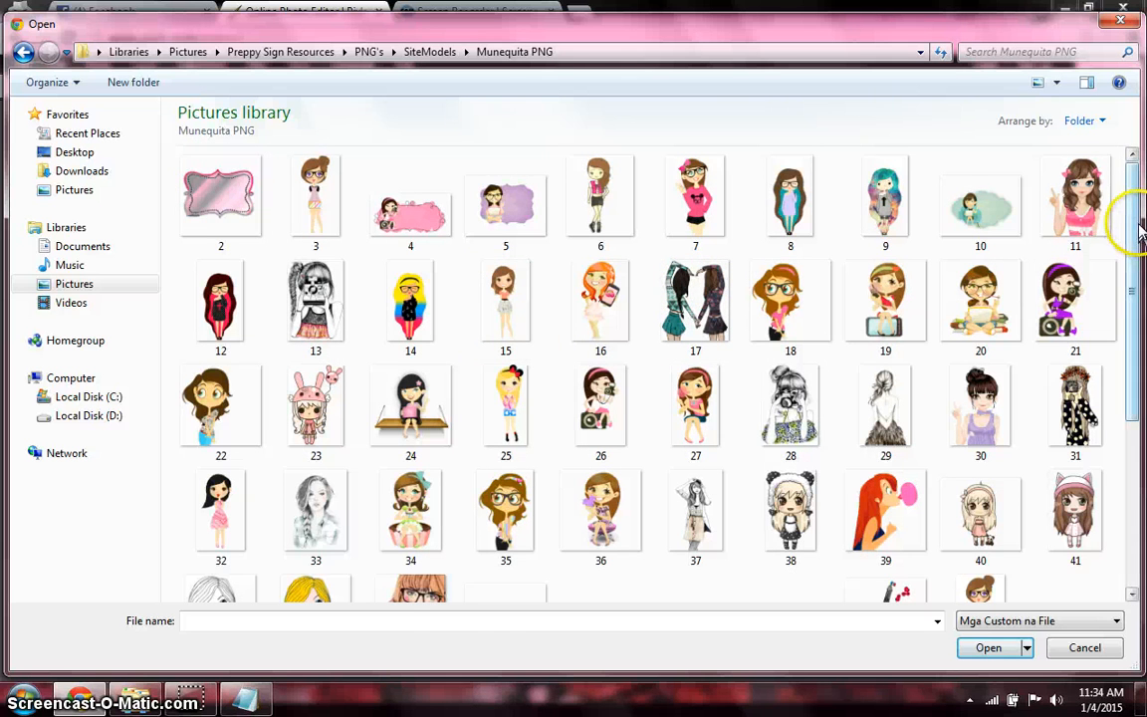
- Open the image cute_munequita_png_by_purpleparis22-d7isd7e from the Munequita PNG folder
drag(1138, 221, 1134, 431)
click(1094, 404)
double_click(1094, 405)
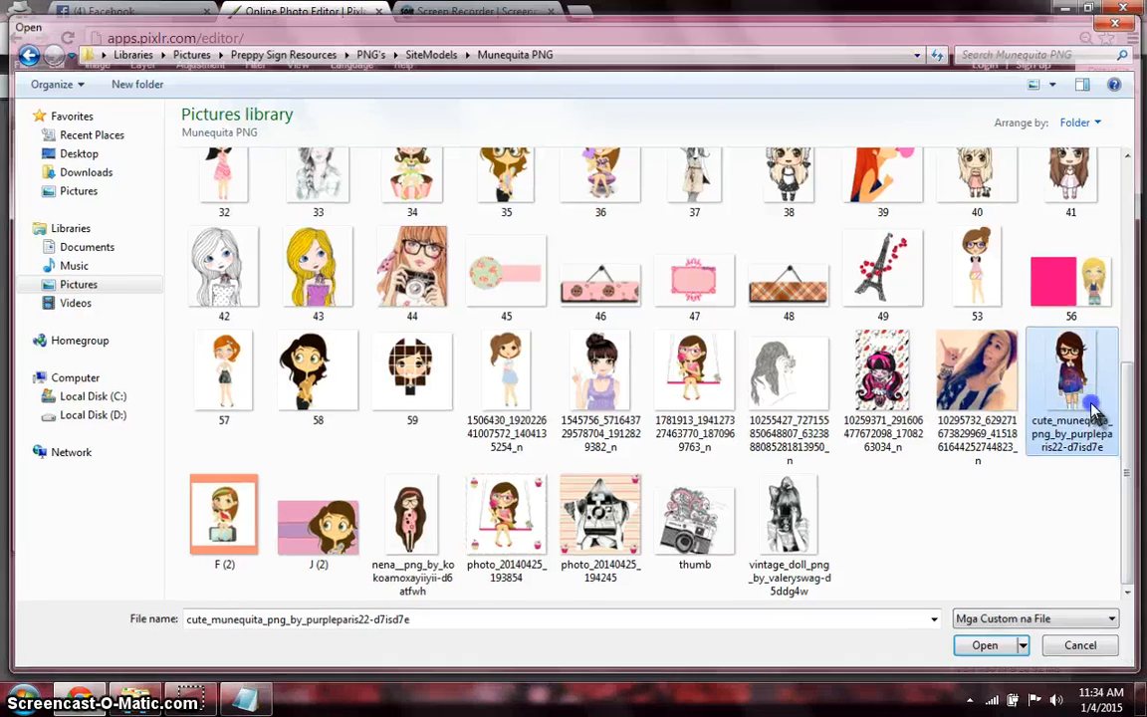
click(513, 356)
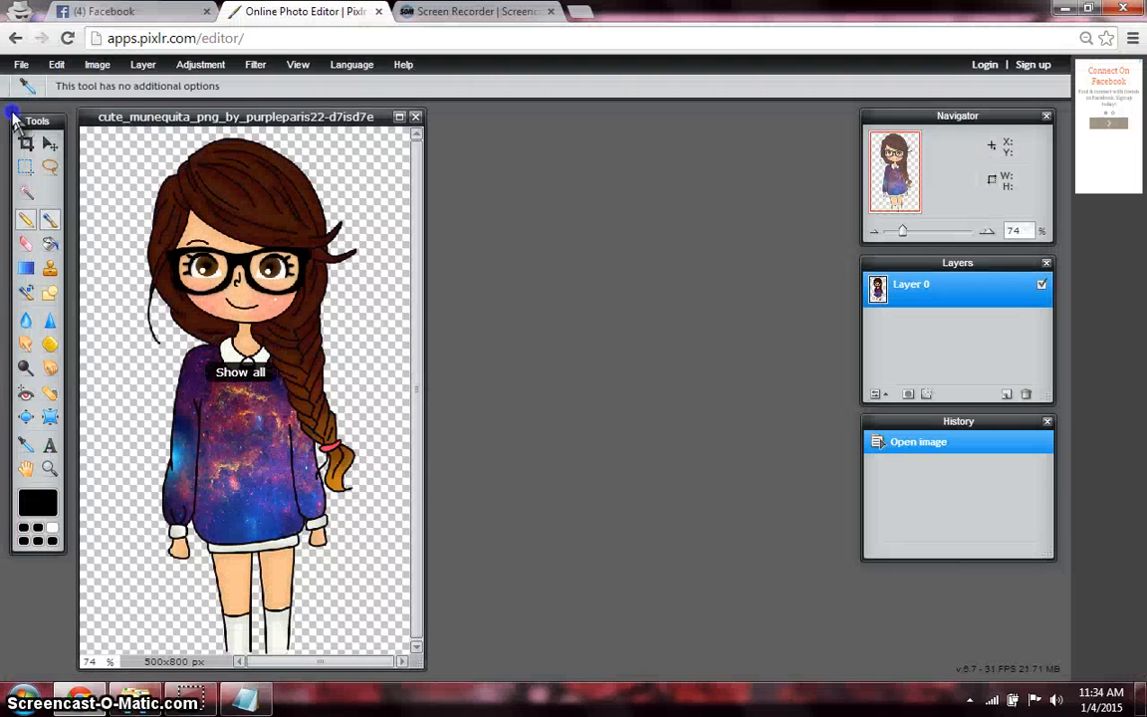
click(50, 144)
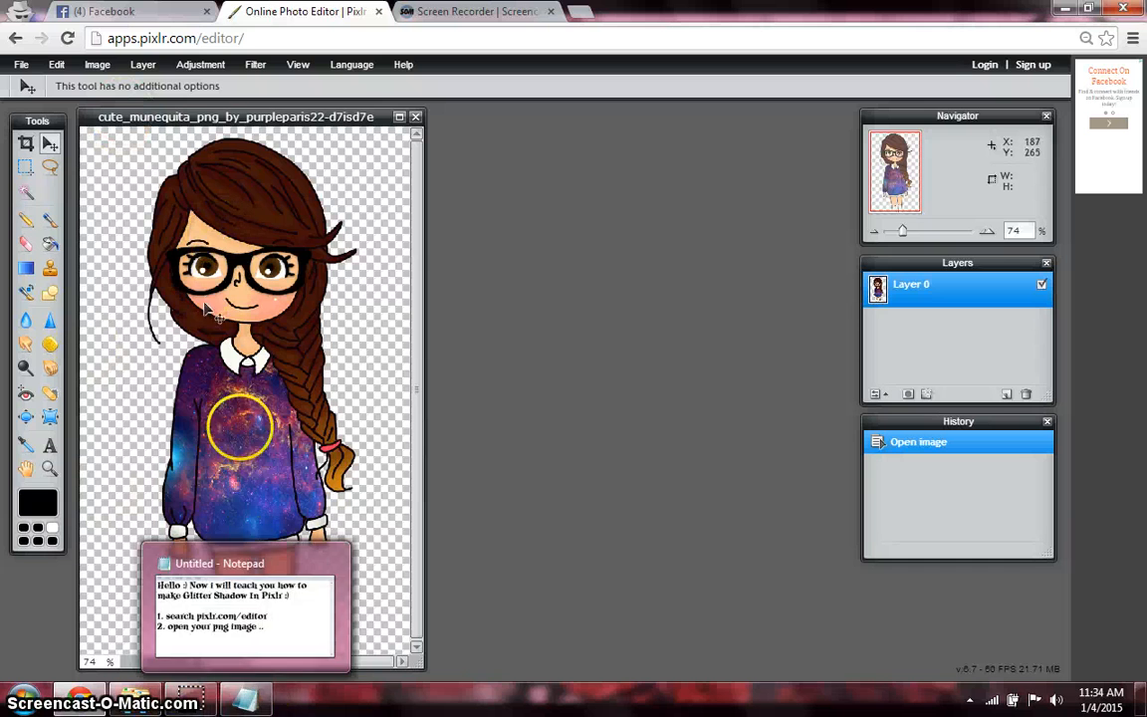
click(202, 66)
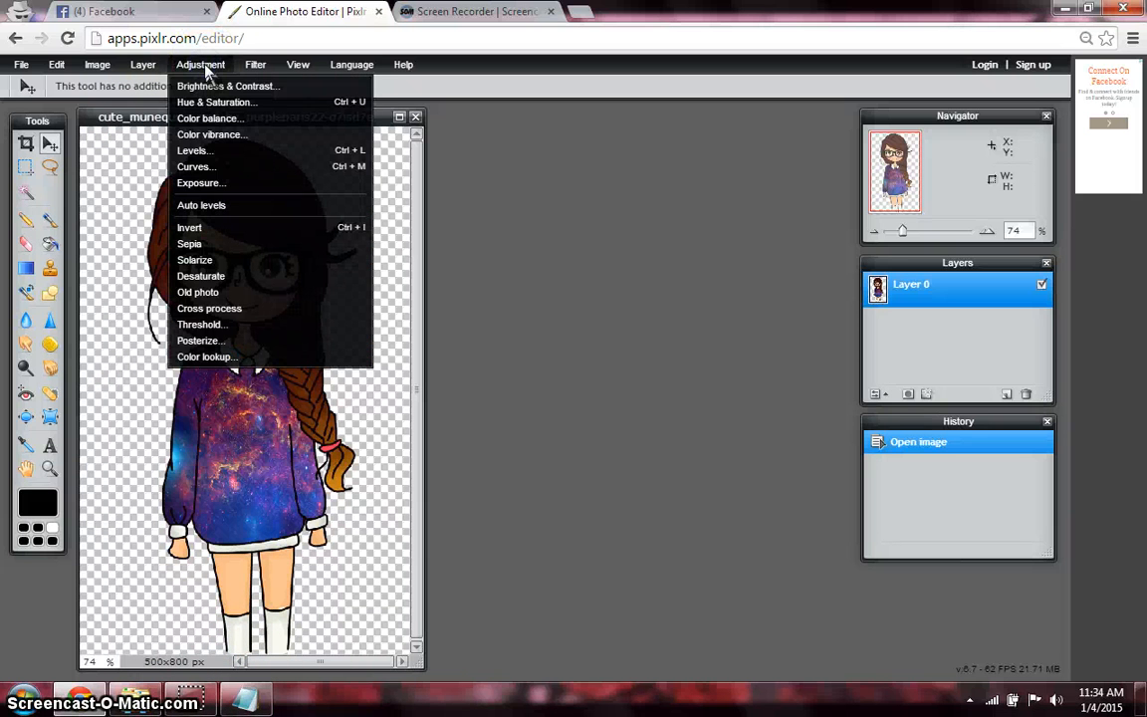
click(564, 194)
- Switch to Notepad and add the line "3. Click Adjustment and follow me xD" to the instructions
click(269, 708)
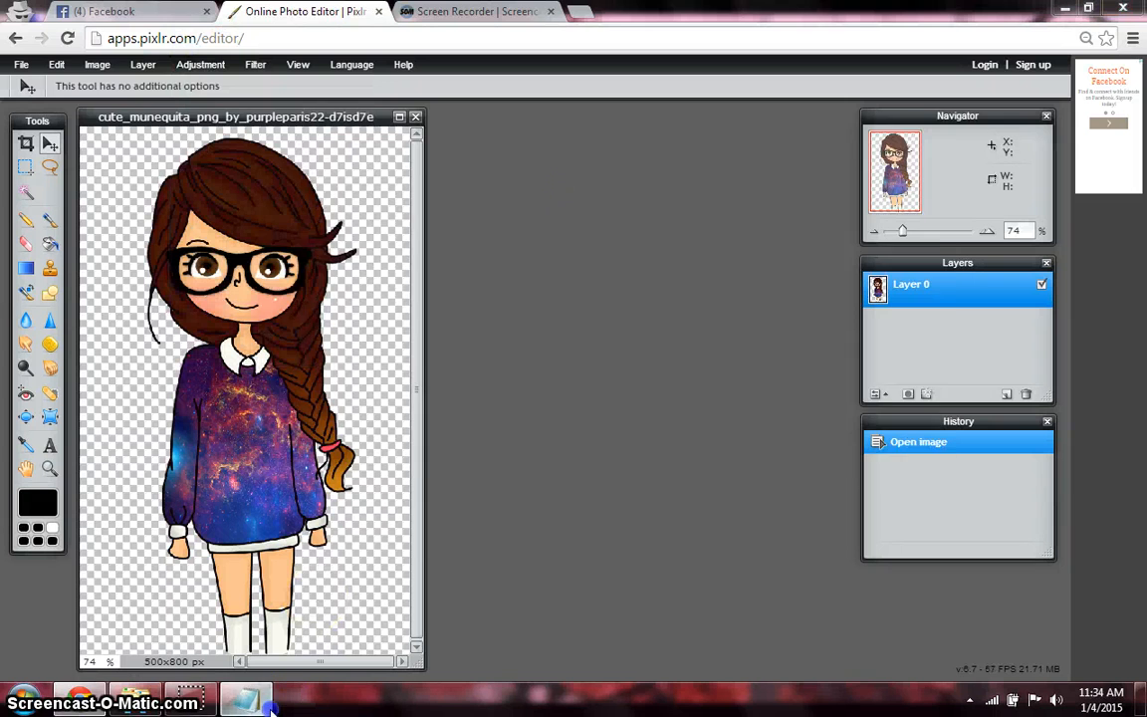
text(3. Clic)
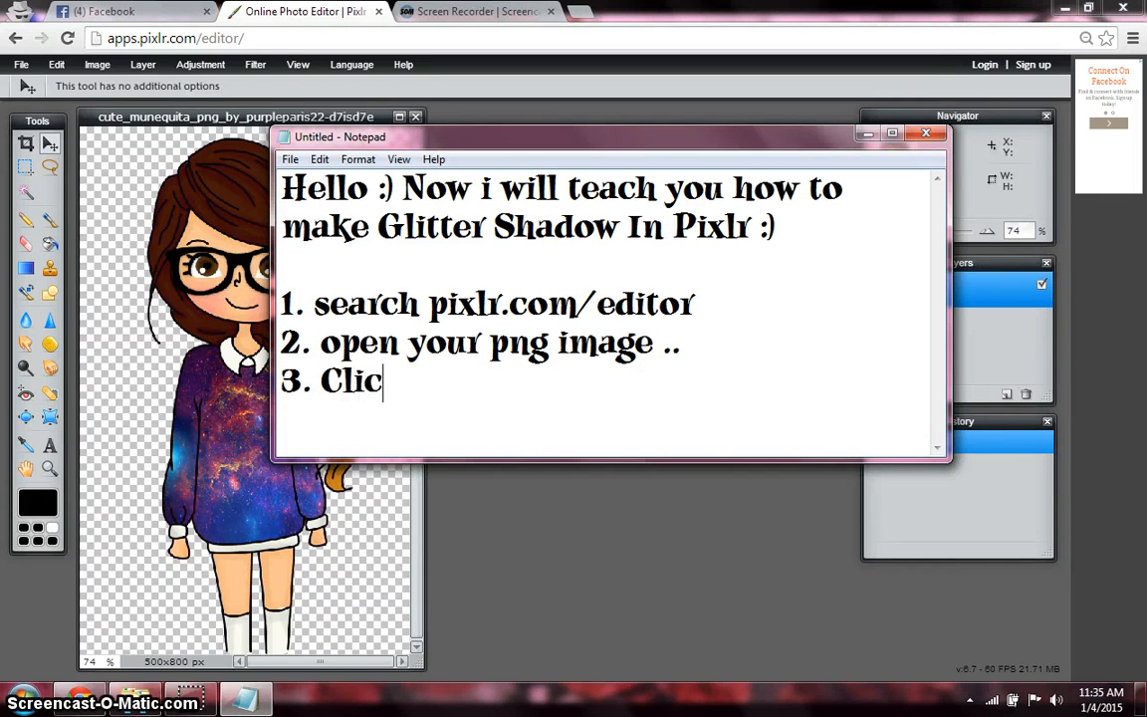
text(k Adjustment and)
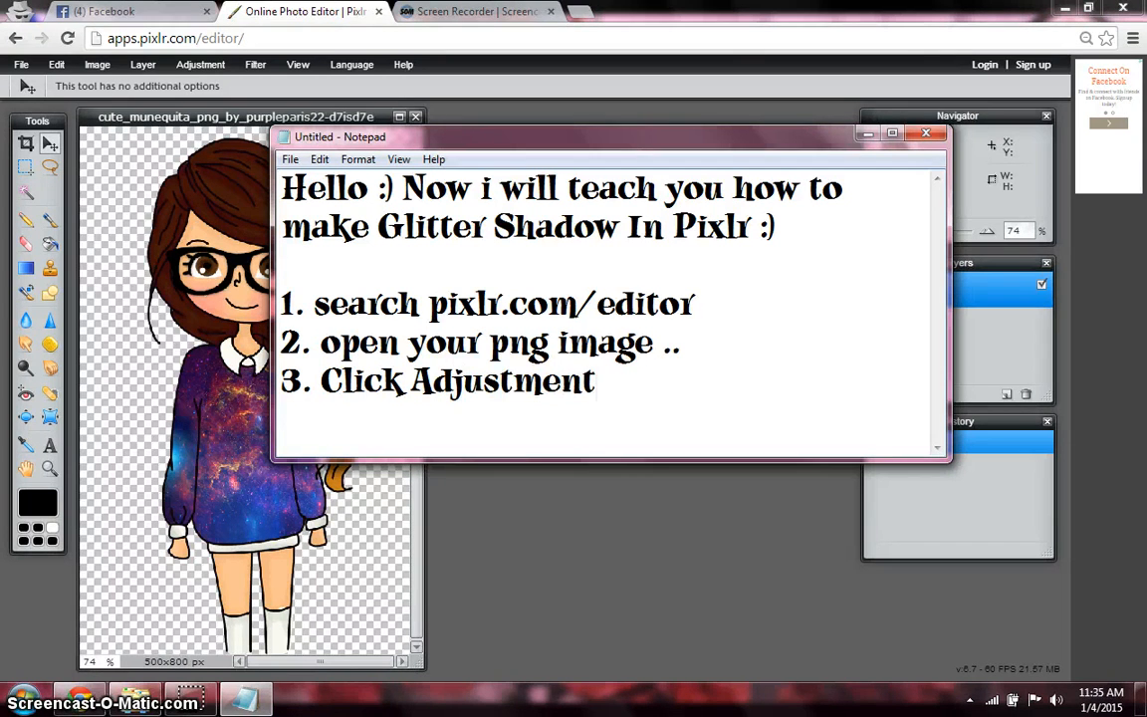
click(217, 68)
click(204, 65)
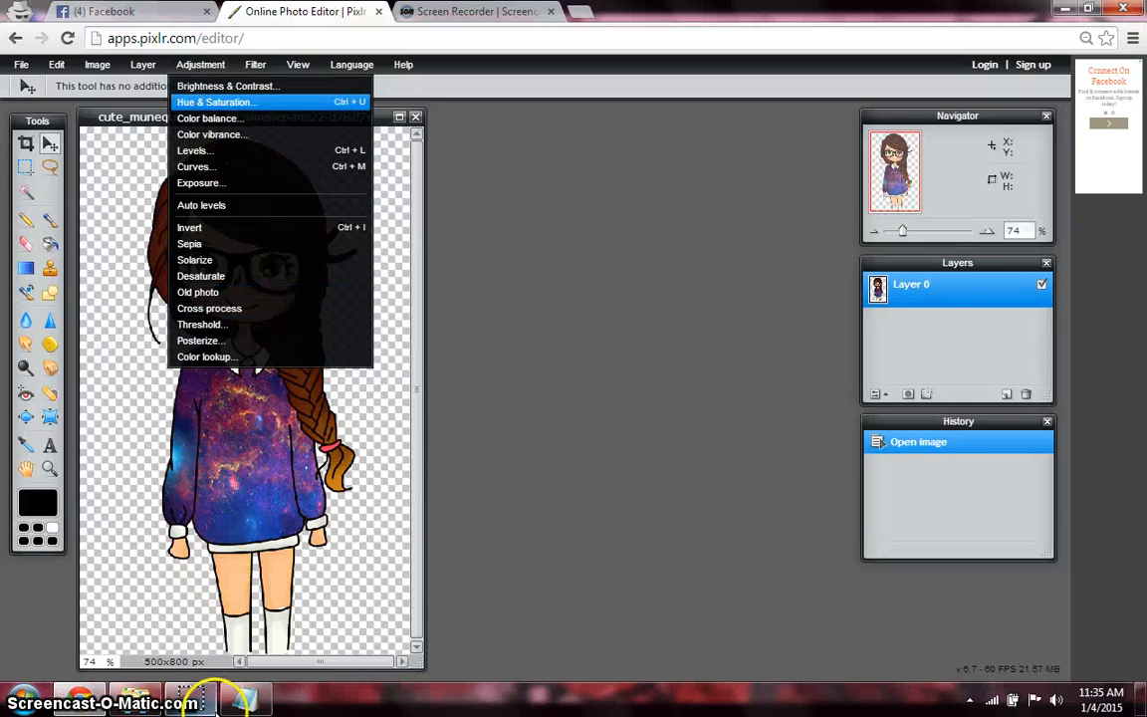
key(alt+Tab)
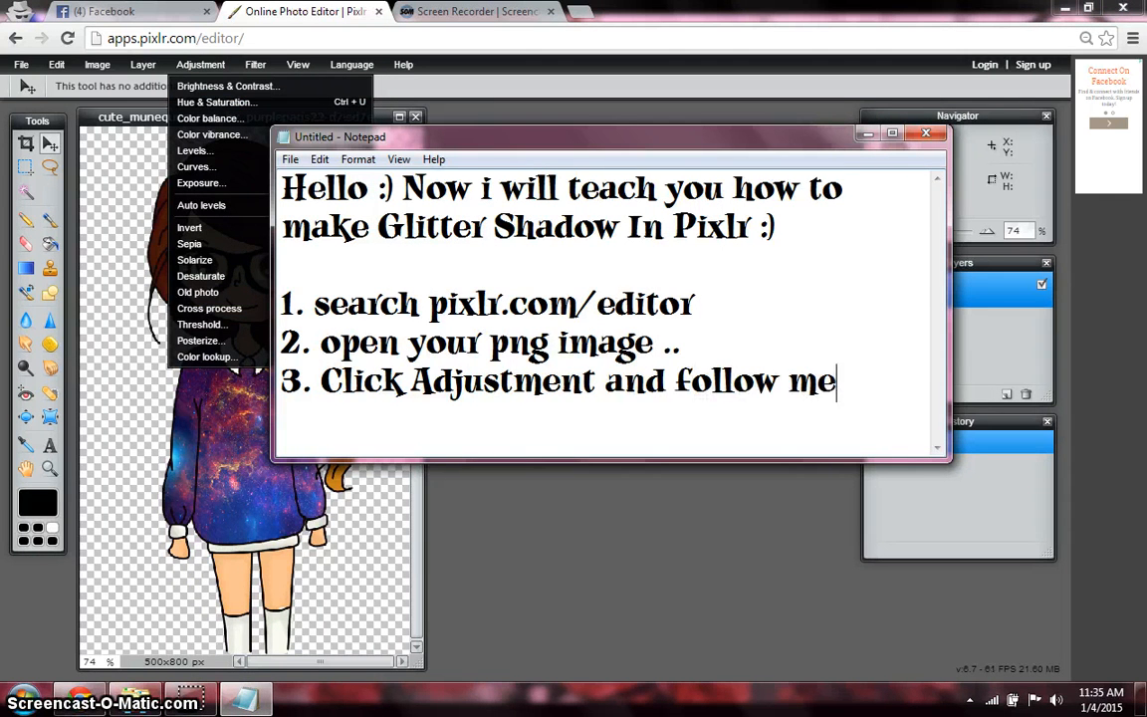
- Return to Pixlr and apply a Brightness & Contrast adjustment to the doll with both values at -100
click(866, 133)
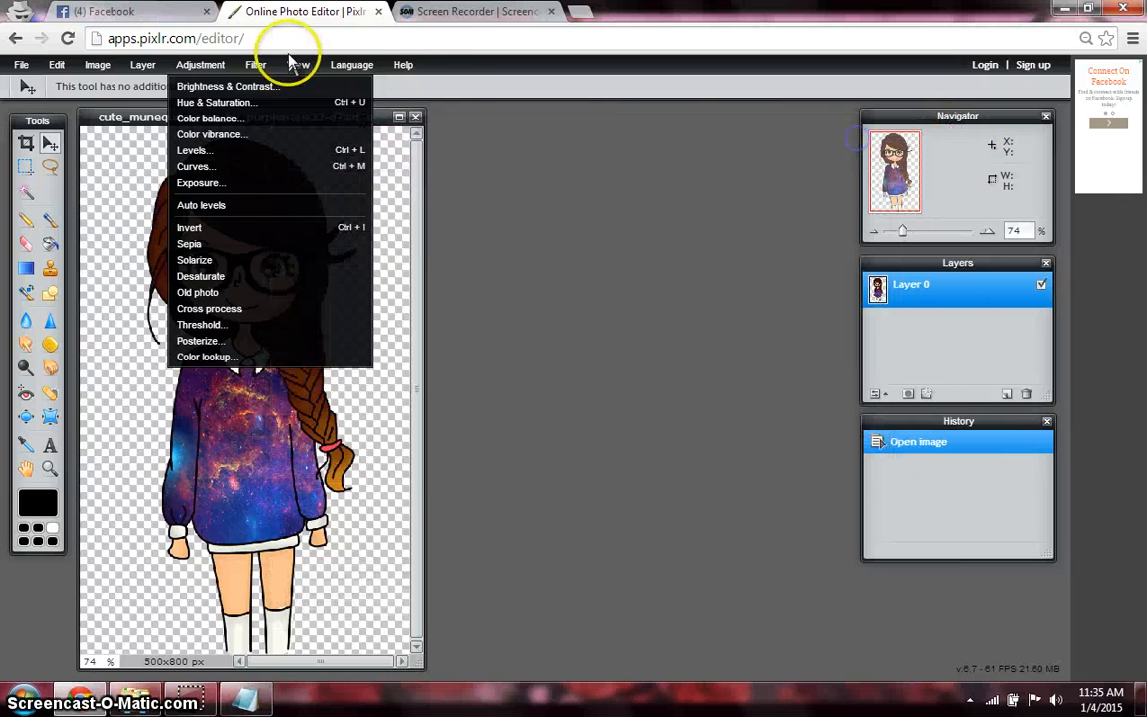
click(298, 64)
mouse_move(204, 71)
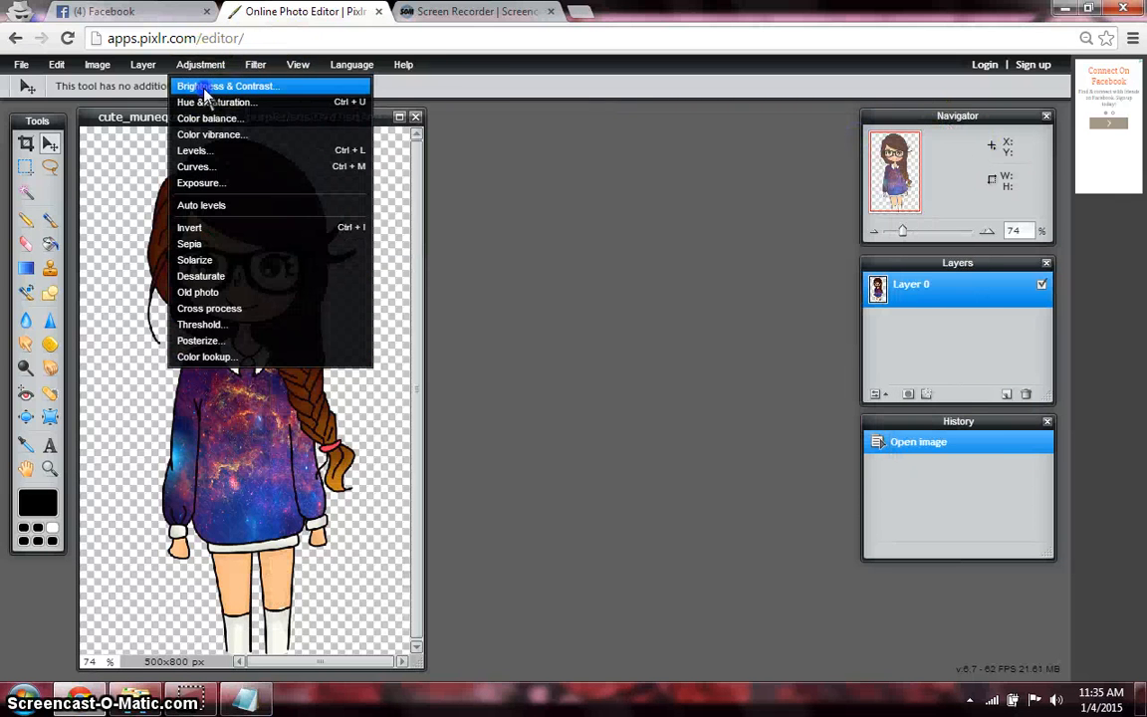
click(171, 86)
drag(662, 363, 520, 398)
drag(658, 398, 537, 409)
click(707, 448)
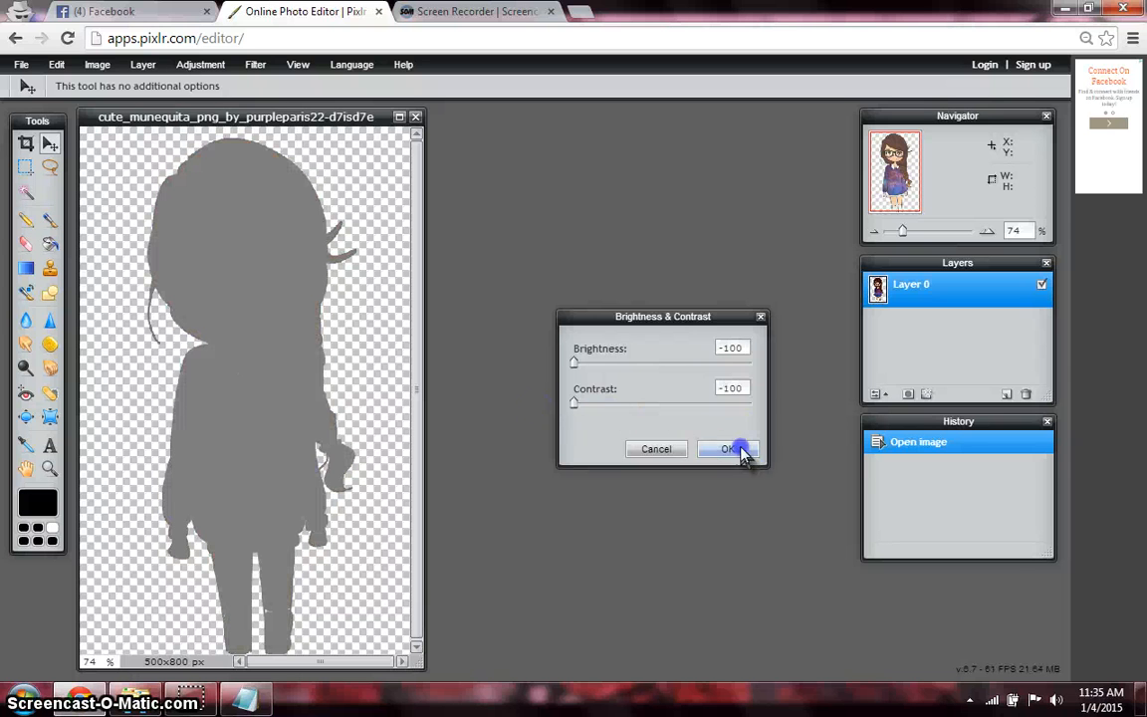
- Fill the grey doll silhouette with light blue 6bd8ff using the Paint bucket tool
click(50, 244)
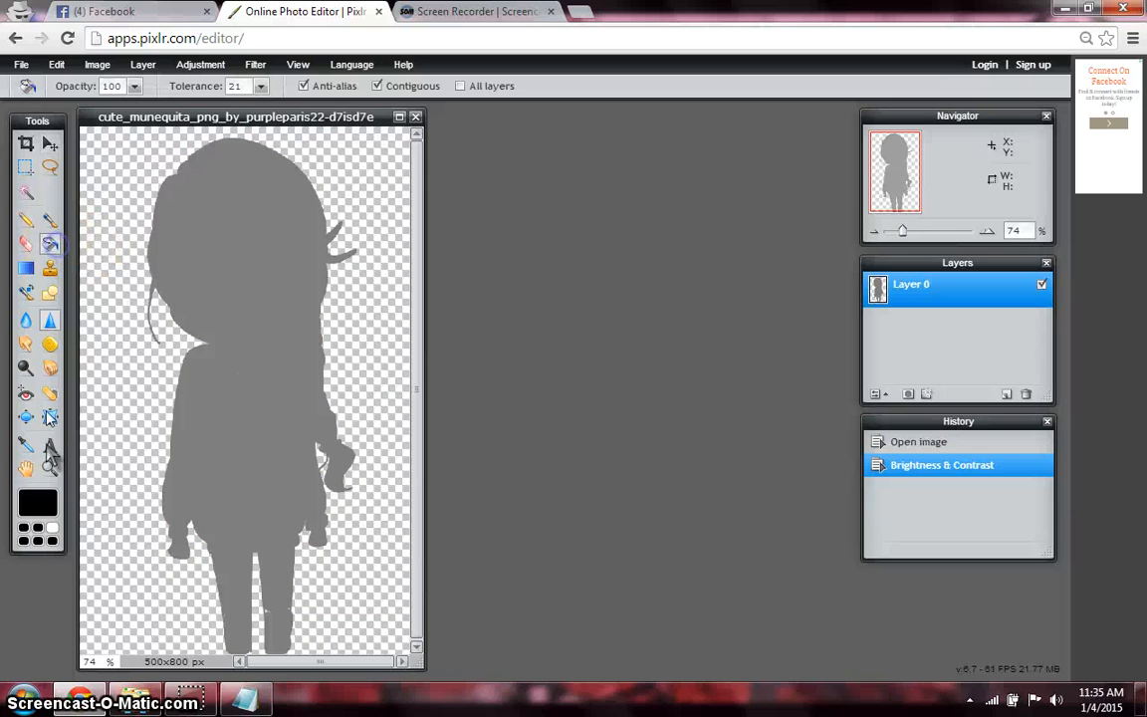
click(38, 501)
drag(528, 360, 530, 325)
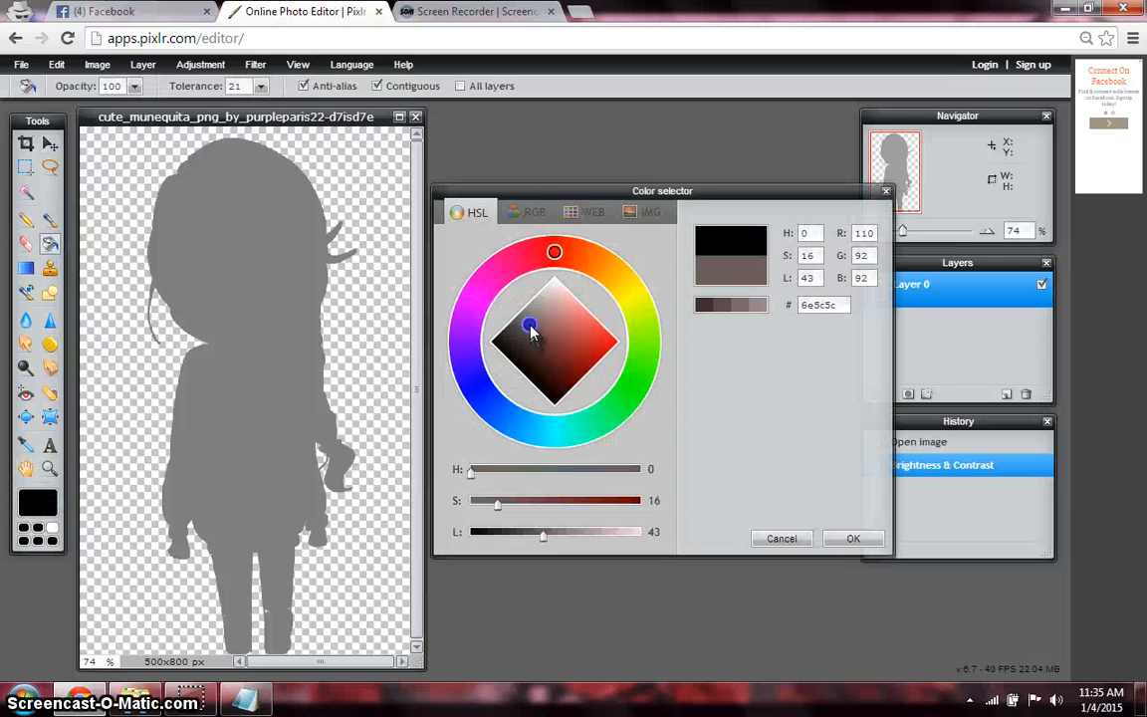
mouse_move(483, 284)
mouse_down()
mouse_move(475, 290)
mouse_move(520, 256)
mouse_move(506, 272)
mouse_up()
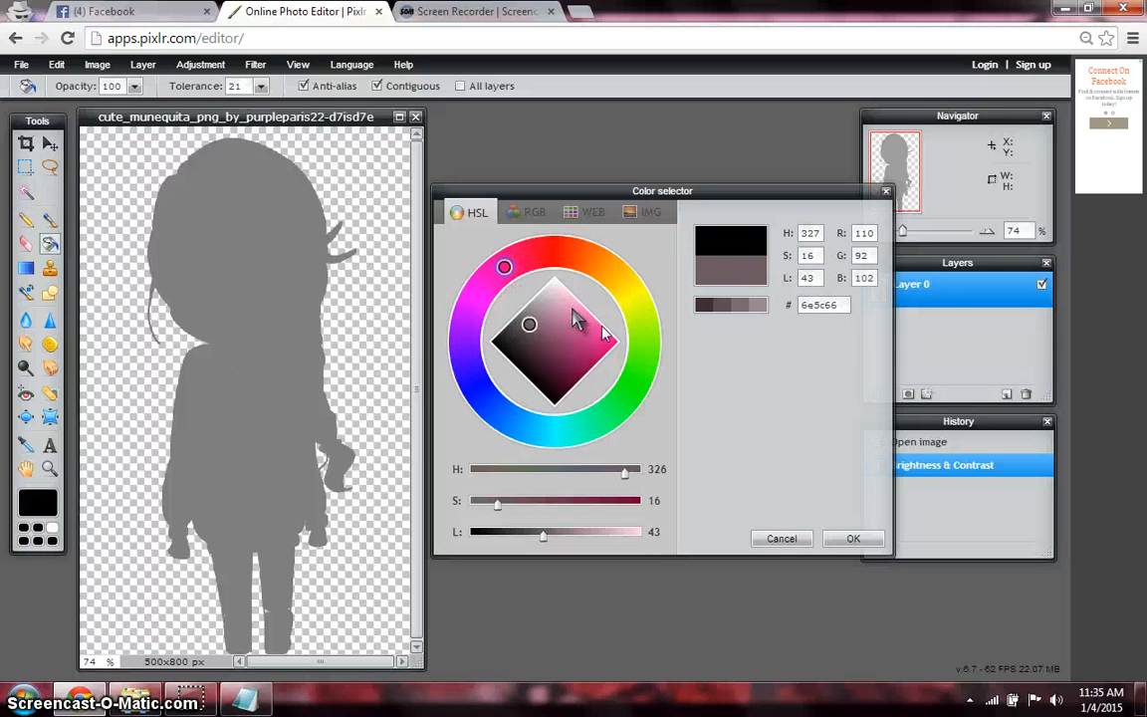
mouse_move(586, 323)
mouse_down()
mouse_move(594, 310)
mouse_move(602, 316)
mouse_up()
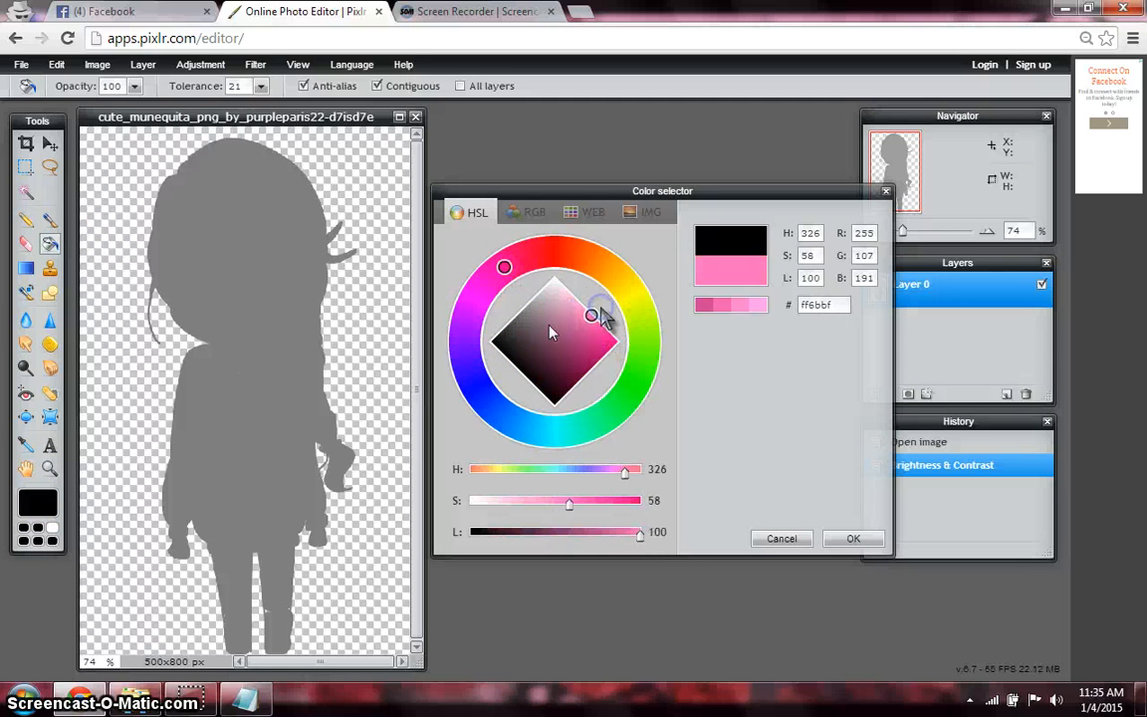
click(531, 438)
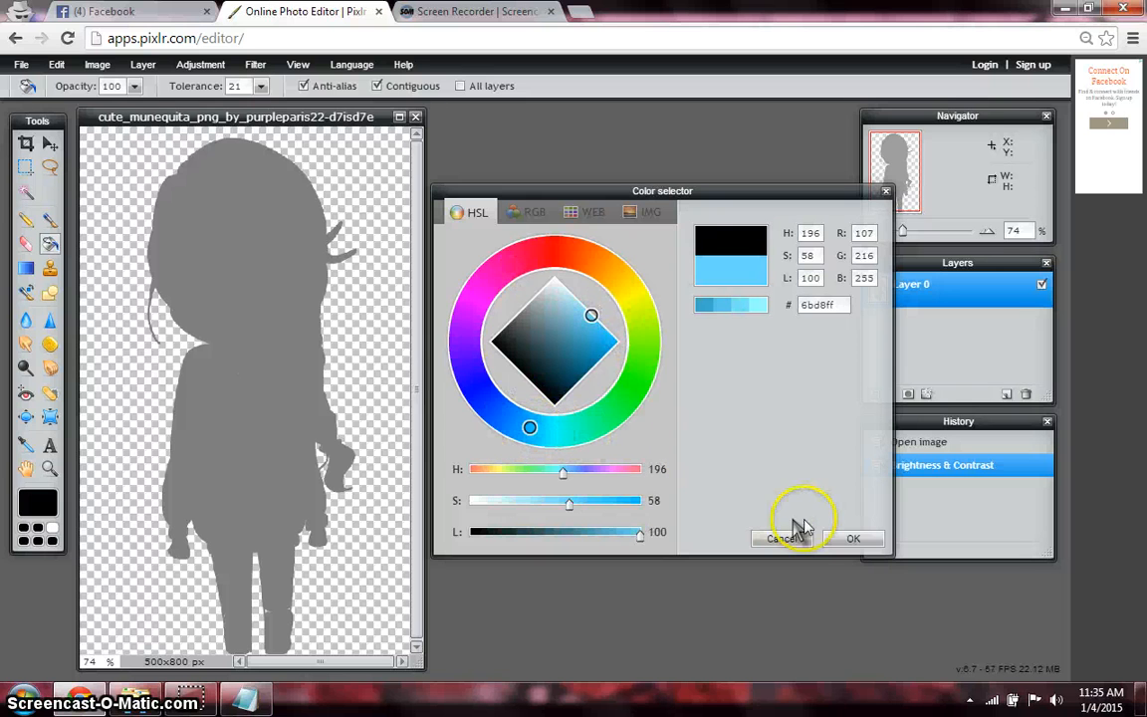
click(854, 539)
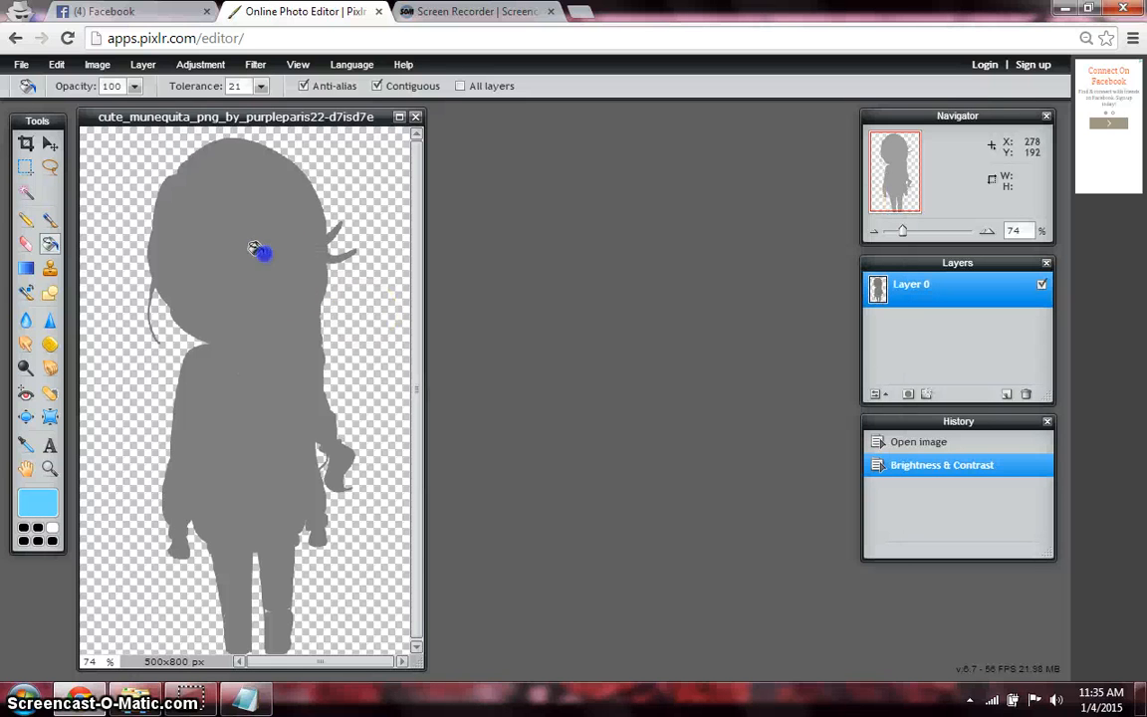
click(264, 248)
- Apply the Noise filter to the blue silhouette with an amount of 400
click(256, 65)
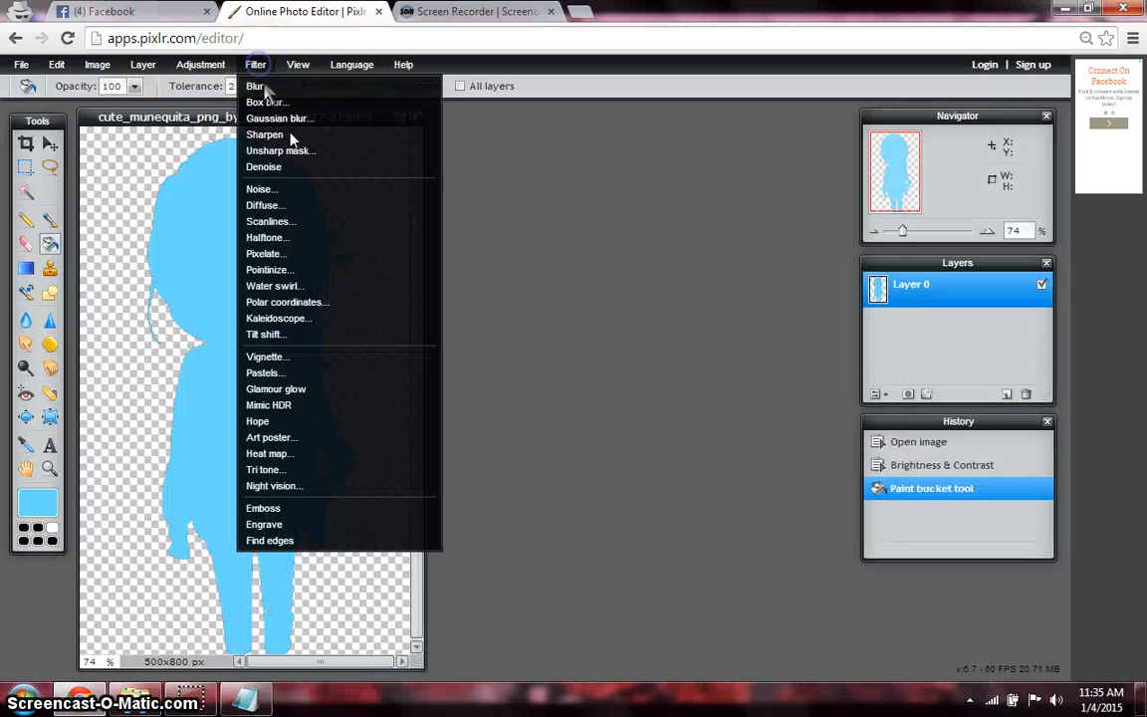
click(317, 189)
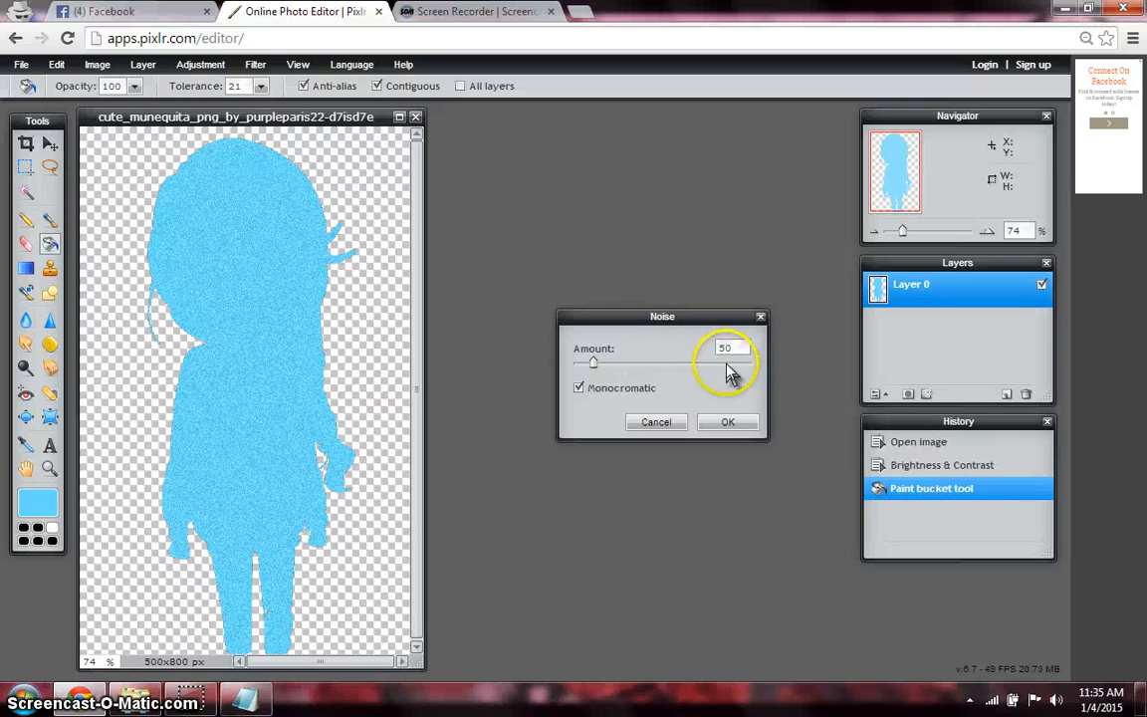
drag(732, 362, 775, 366)
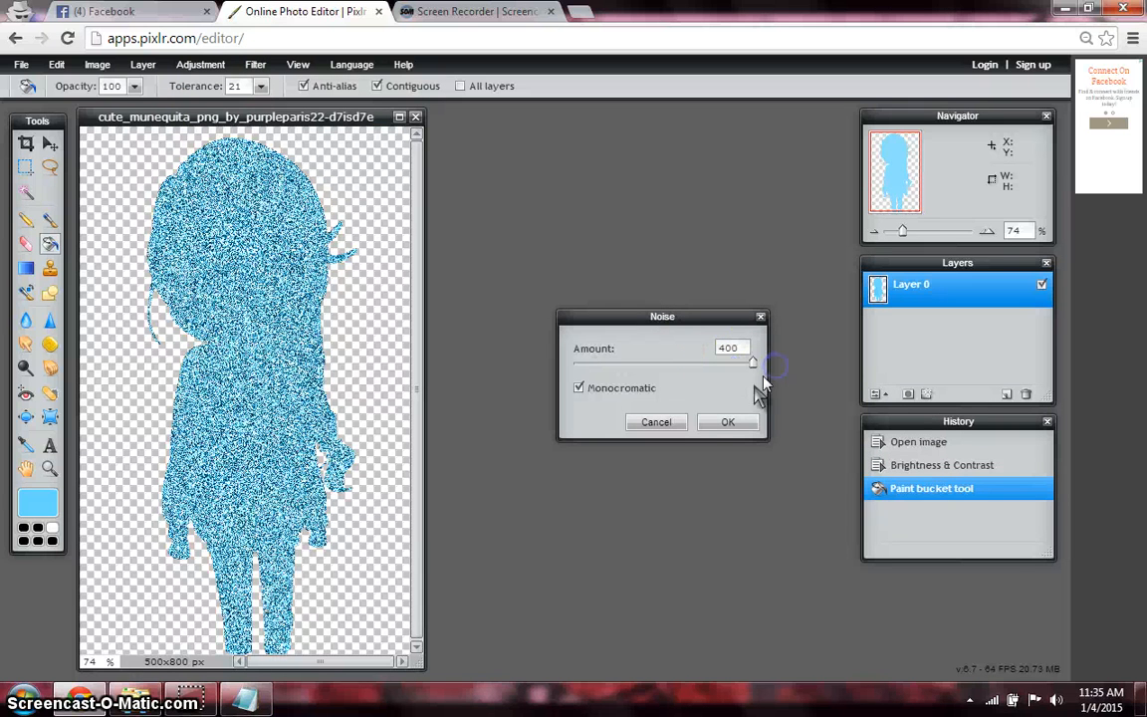
click(721, 422)
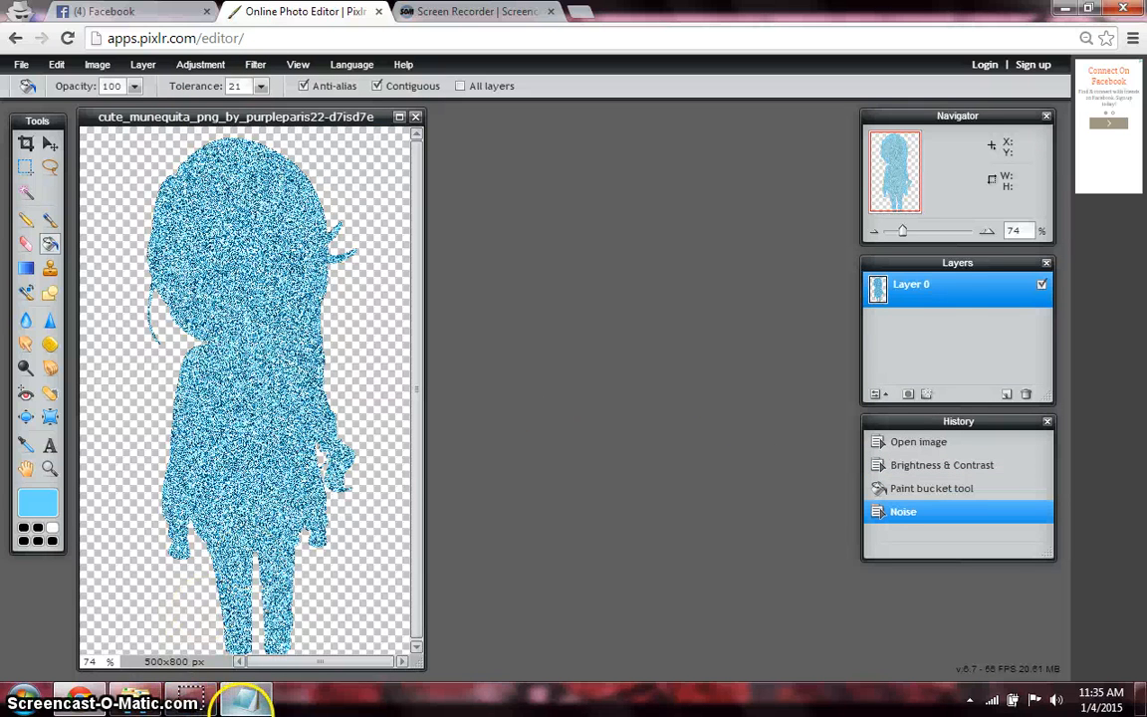
- Switch to Notepad and add the line "4. Open your png again.." to the instructions
click(242, 699)
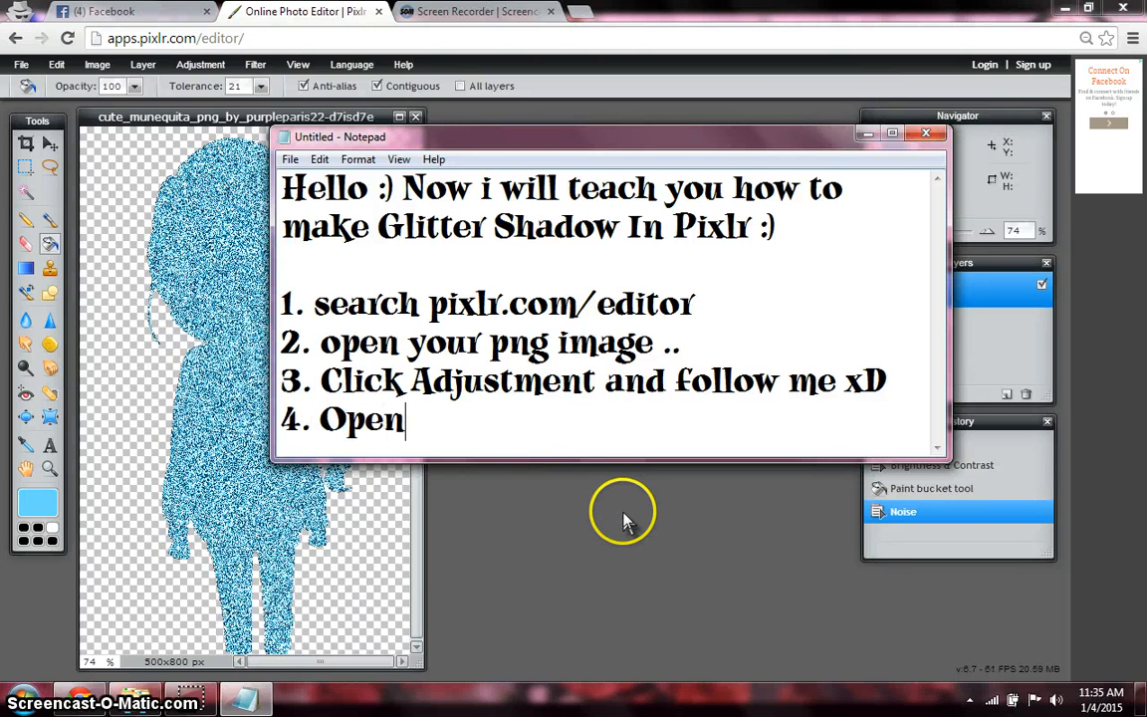
text(your )
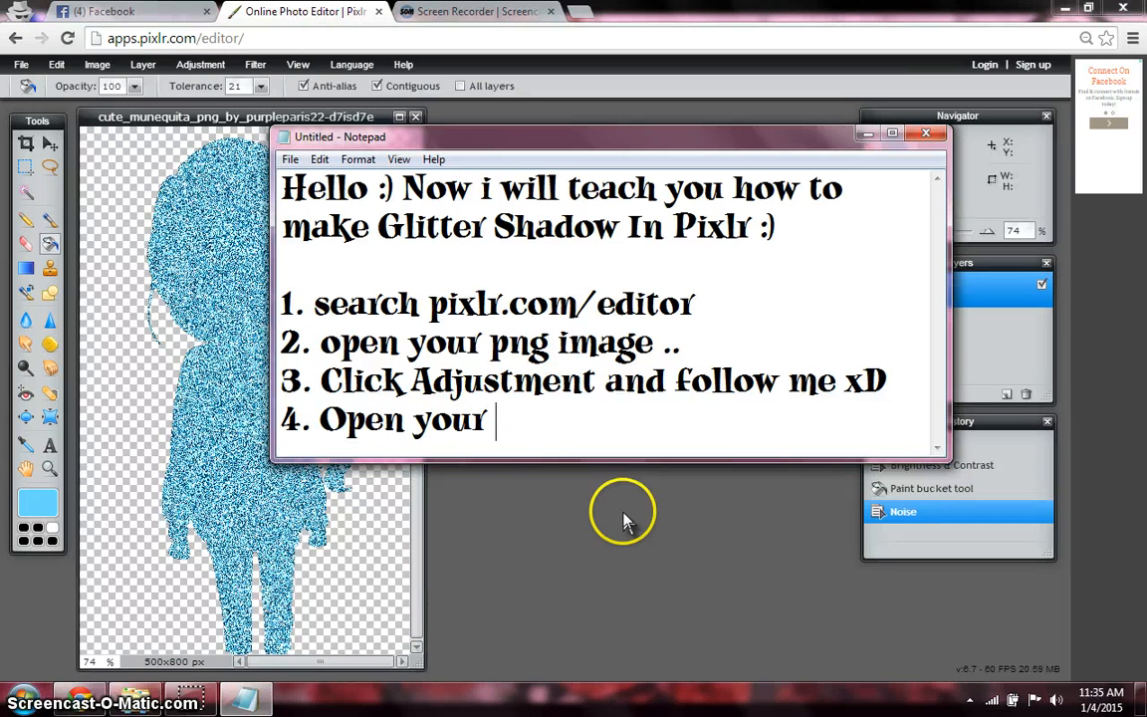
text(png again)
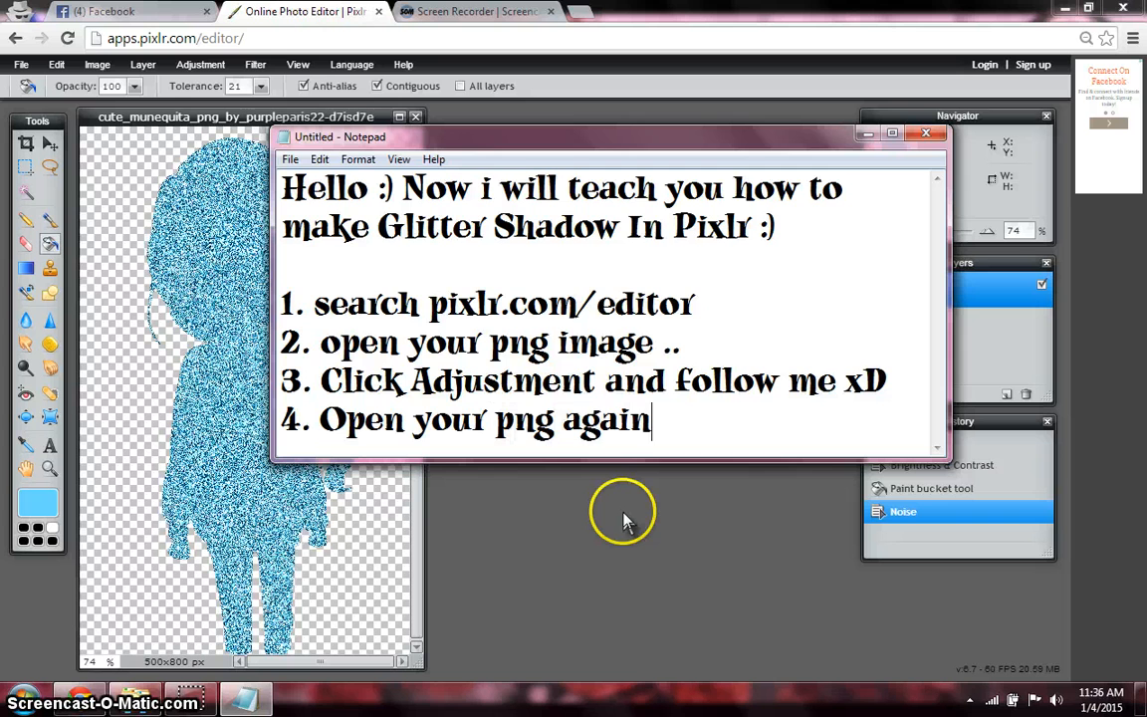
text(..)
click(867, 133)
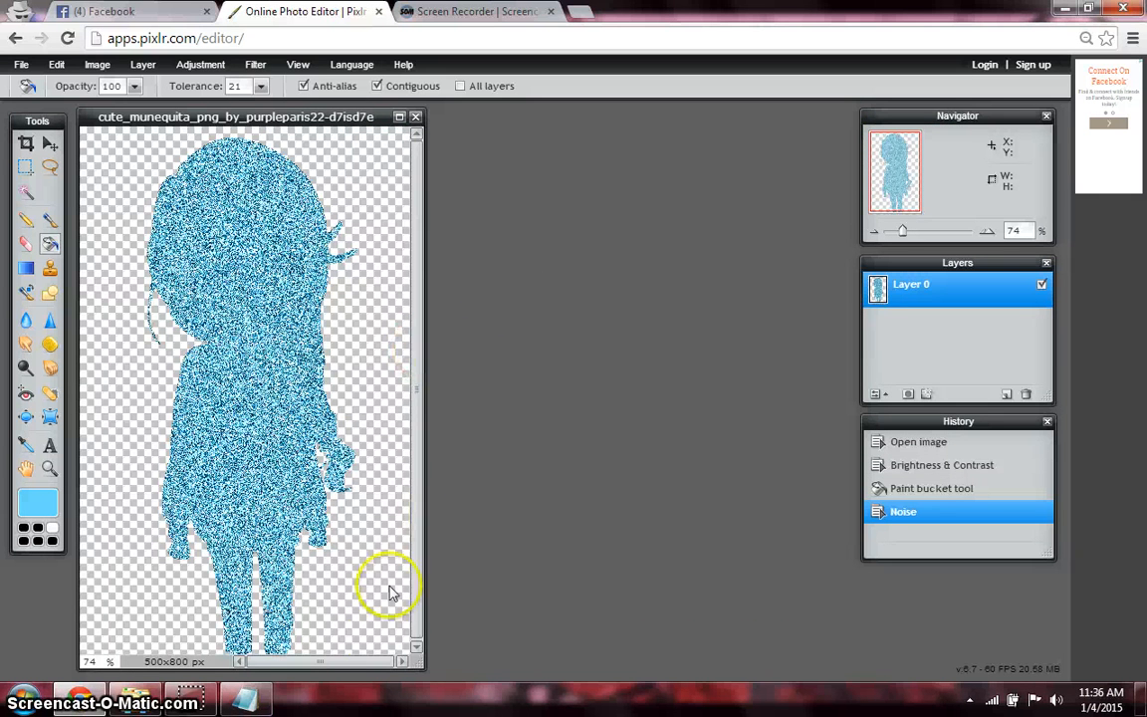
- Extend instruction 4 in Notepad with "But wait i will" and, on a new line, "Add stroke first.."
click(242, 699)
text(But)
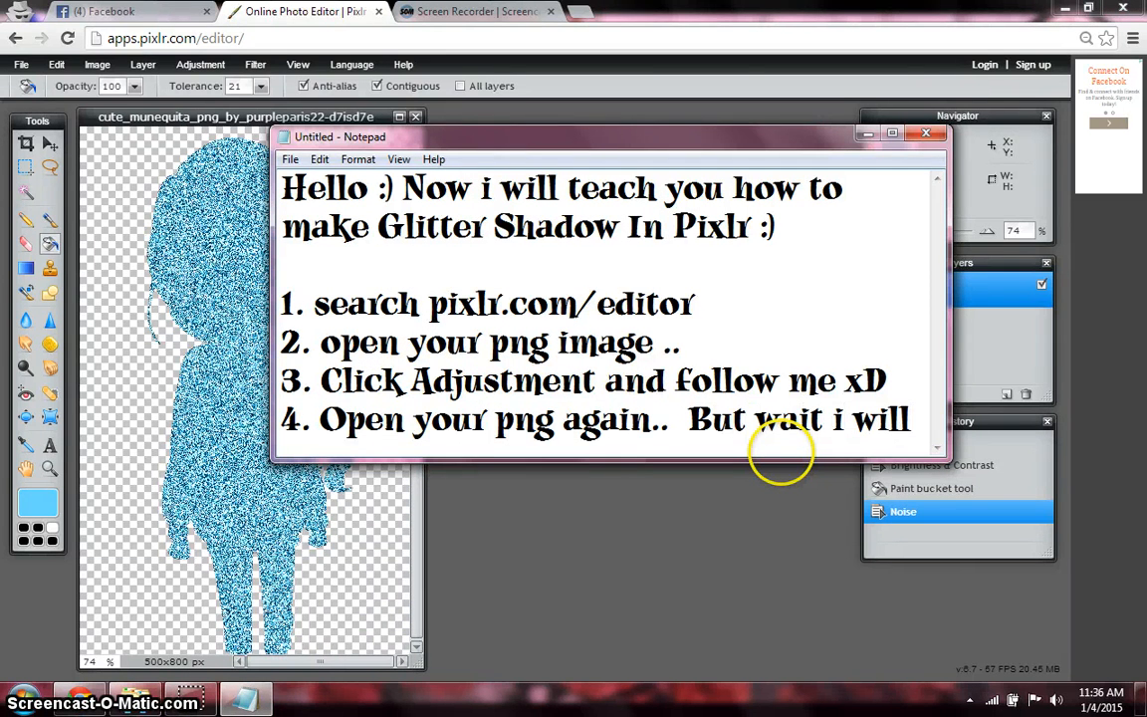
text( wait i will)
key(Return)
text(Add strok)
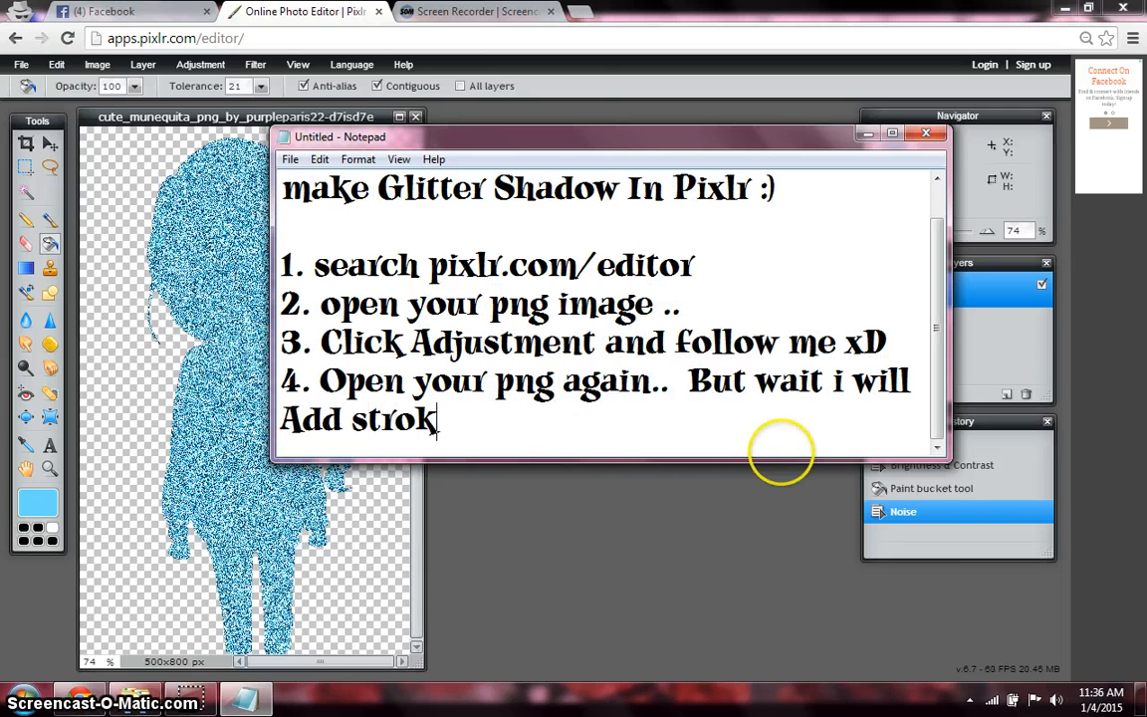
text(e first..)
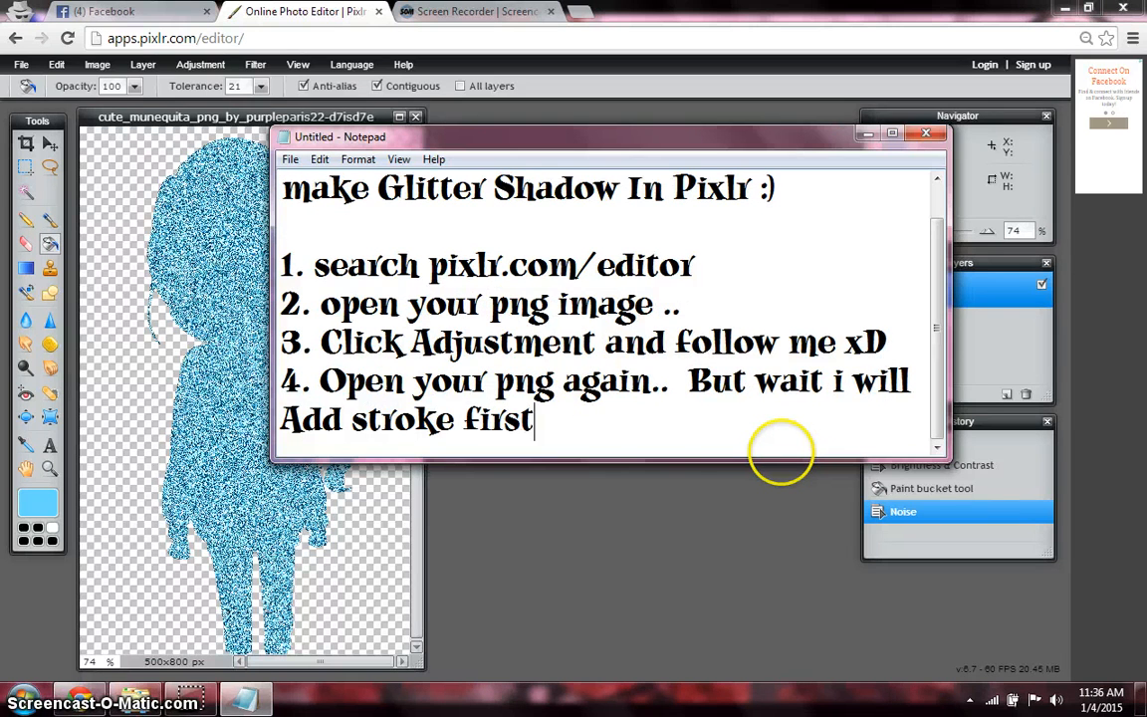
click(867, 133)
- In Pixlr, give the glitter silhouette layer an Outer glow style with hardness 4
click(926, 394)
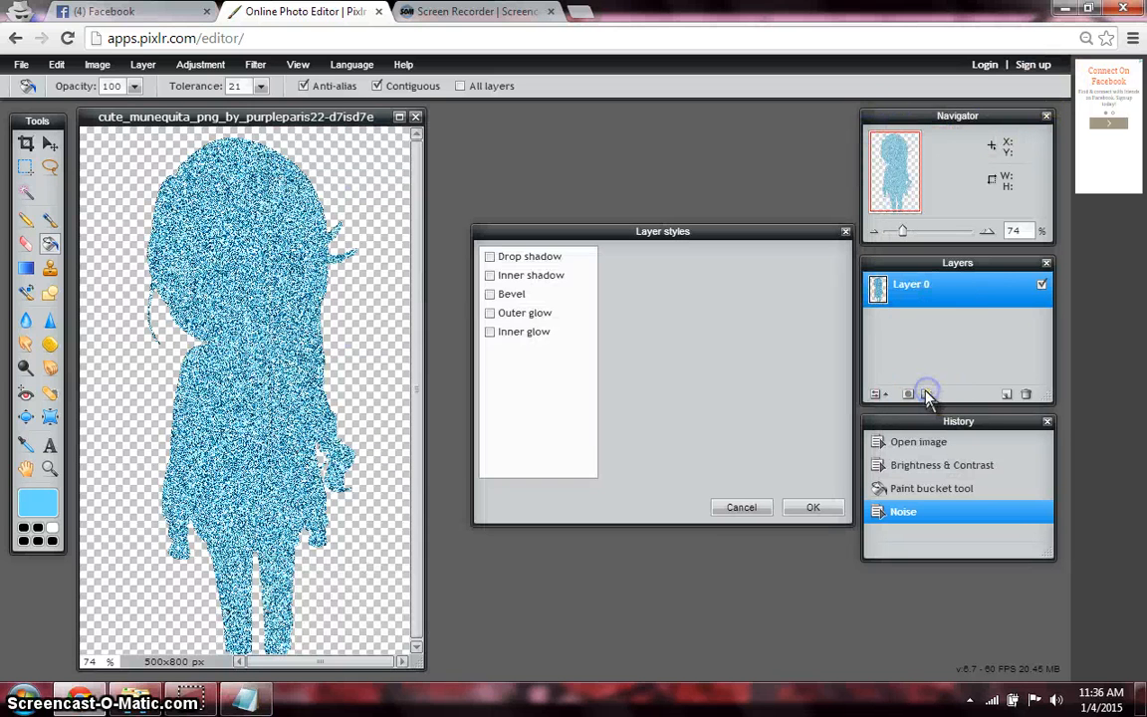
click(515, 317)
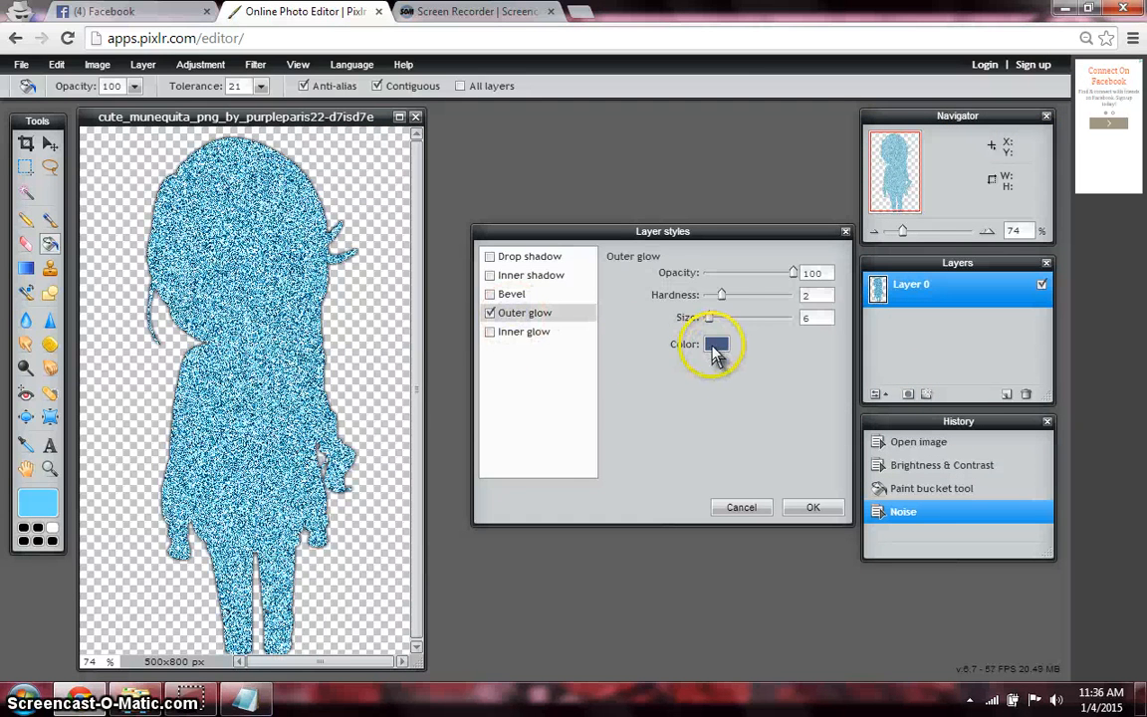
drag(722, 300, 743, 303)
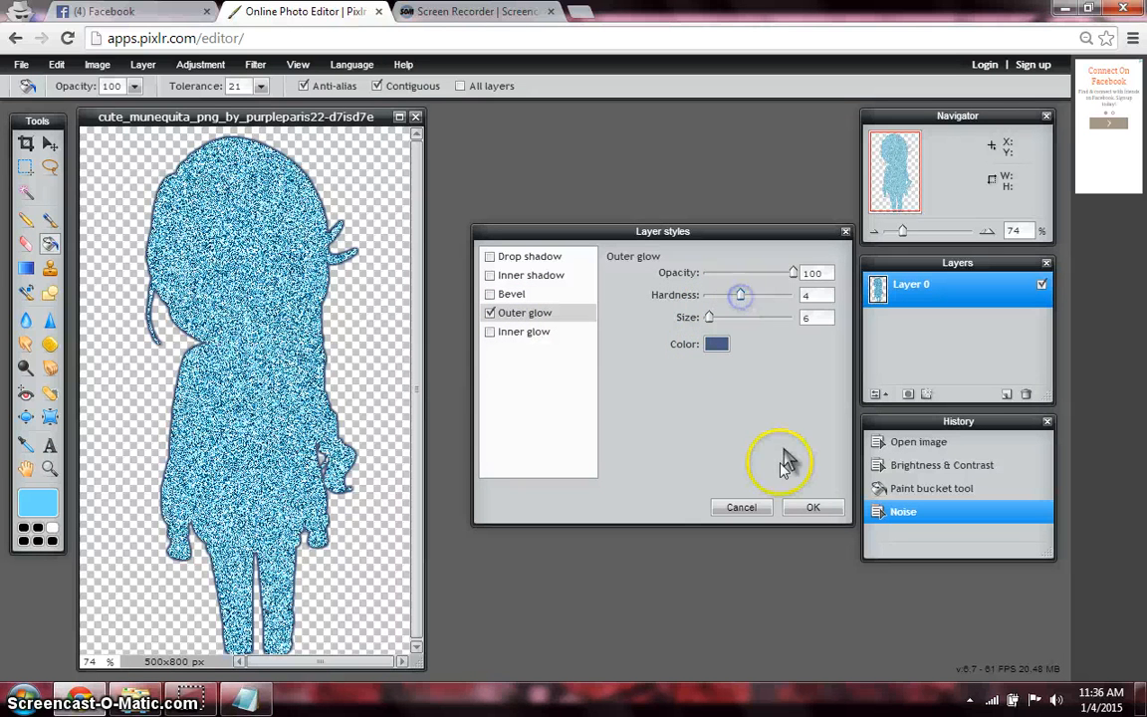
click(811, 510)
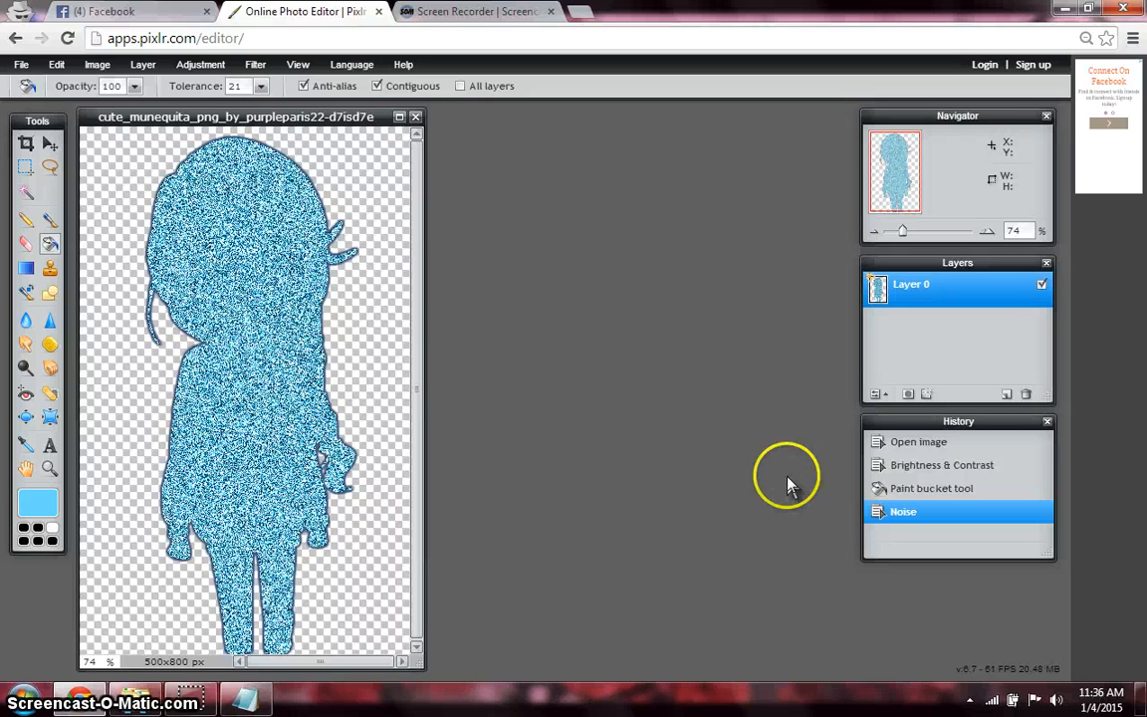
- Open the original doll image cute_munequita_png_by_purpleparis22-d7isd7e from the Munequita PNG folder again
key(ctrl+o)
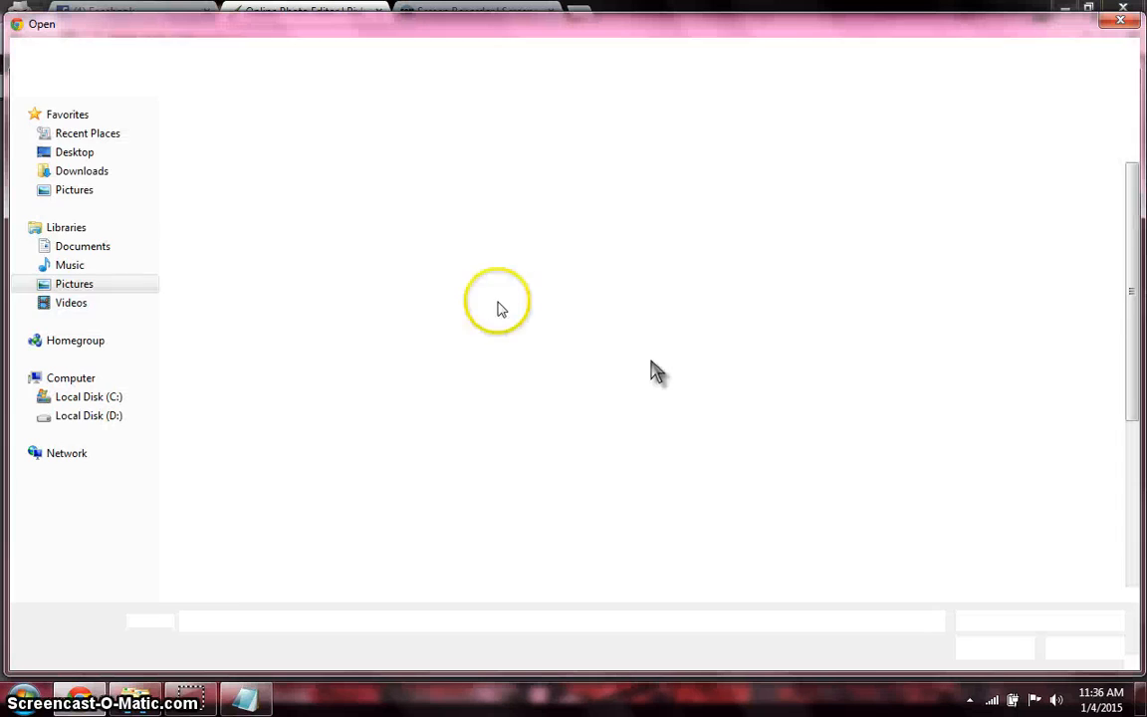
drag(1135, 399, 1140, 553)
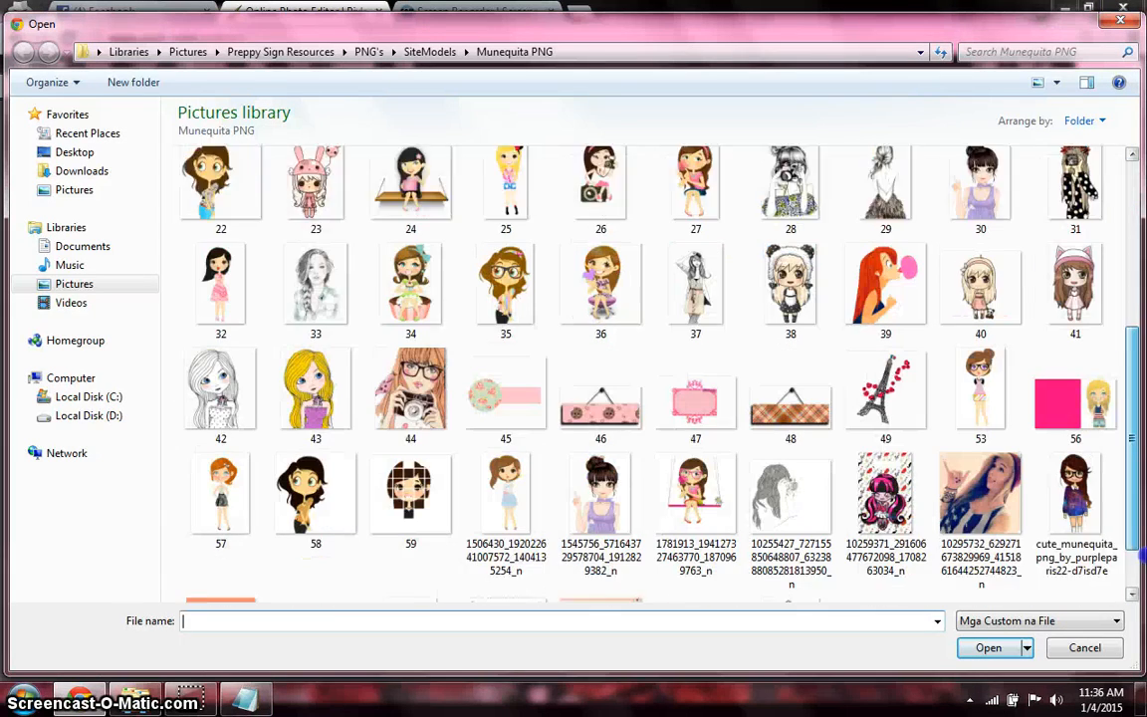
scroll(976, 530, down, 1)
double_click(1077, 438)
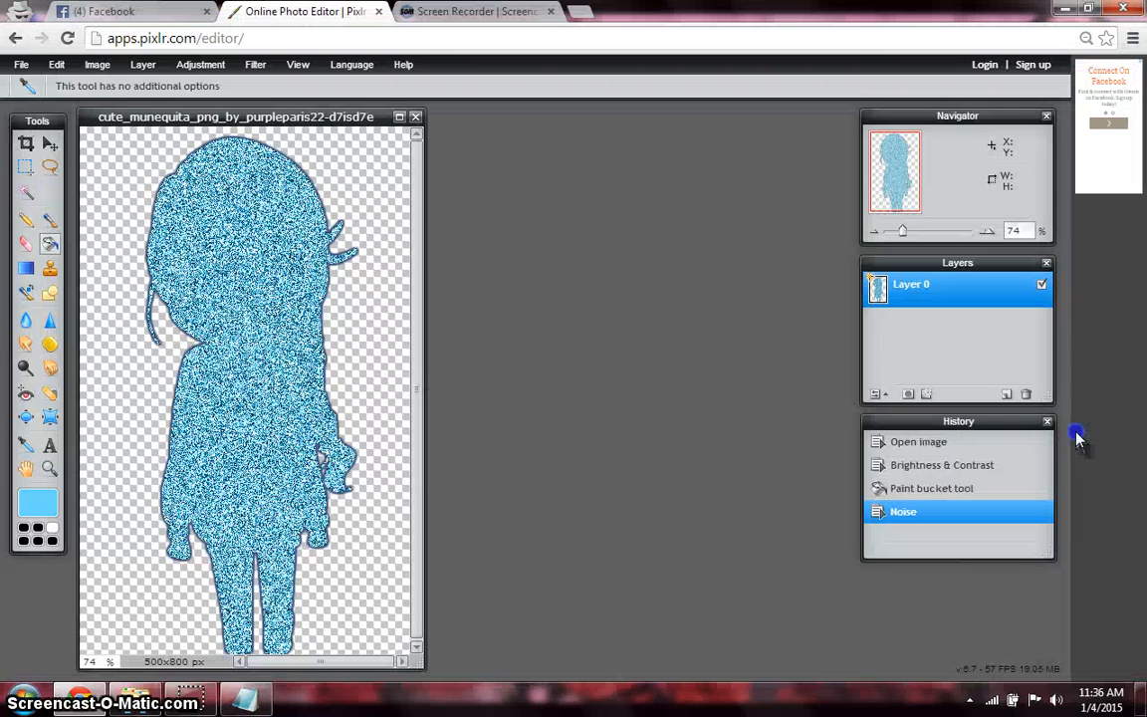
- Copy the original doll's layer into the silhouette image, offset it slightly right of the glitter shadow, and close the source image
click(51, 145)
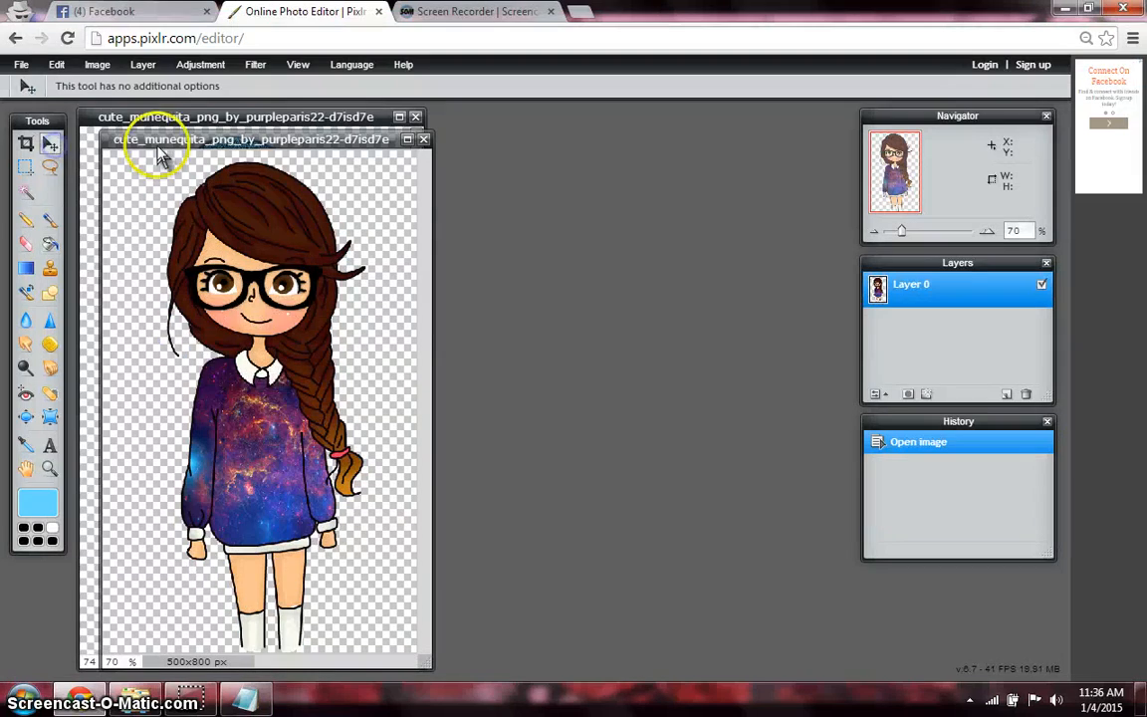
drag(159, 155, 560, 139)
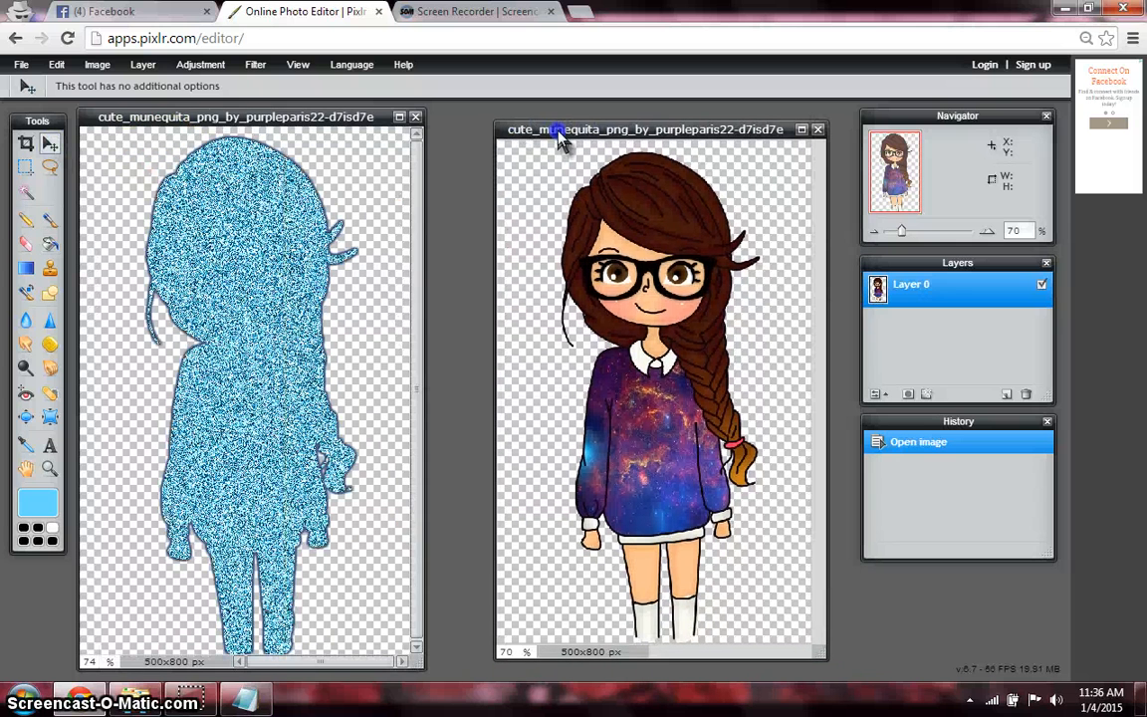
drag(883, 285, 336, 399)
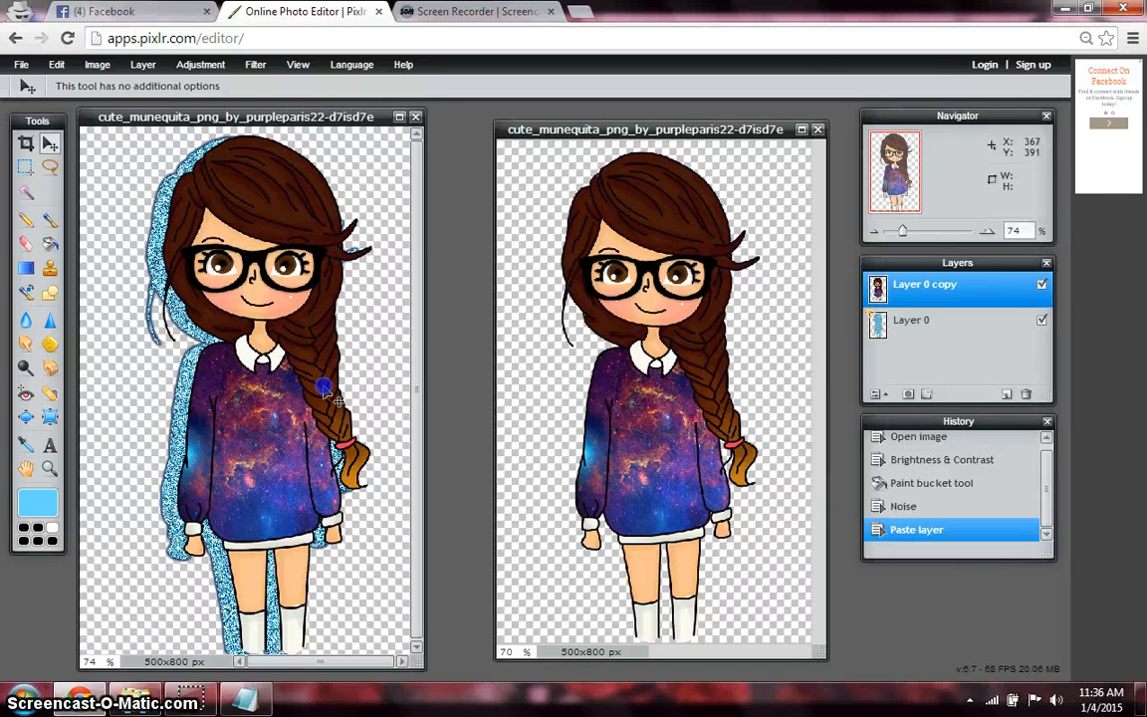
drag(324, 392, 327, 392)
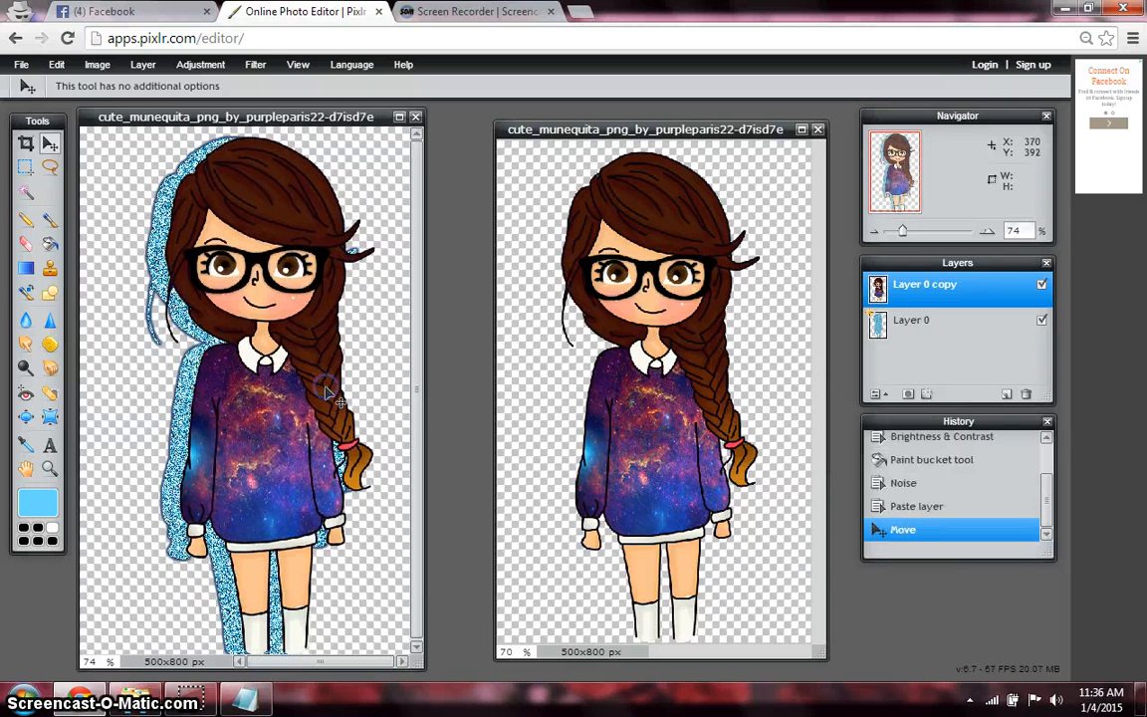
click(818, 131)
- Apply an Outer glow style with hardness 4 to the doll layer, Layer 0 copy
click(925, 393)
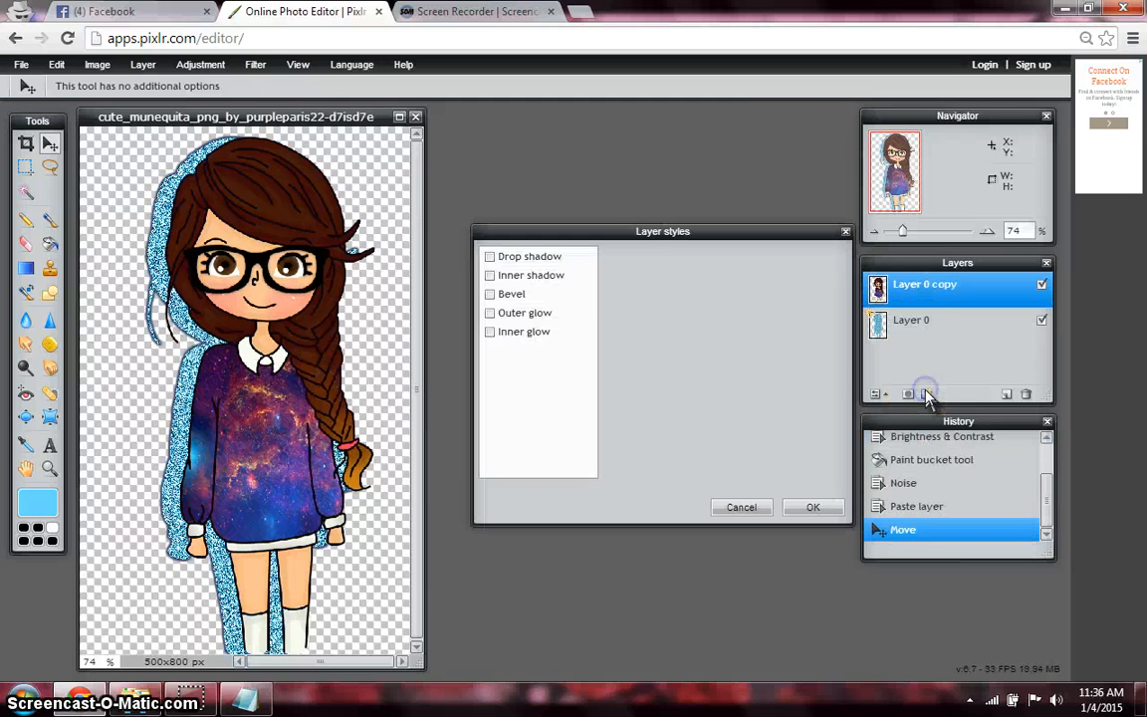
click(512, 313)
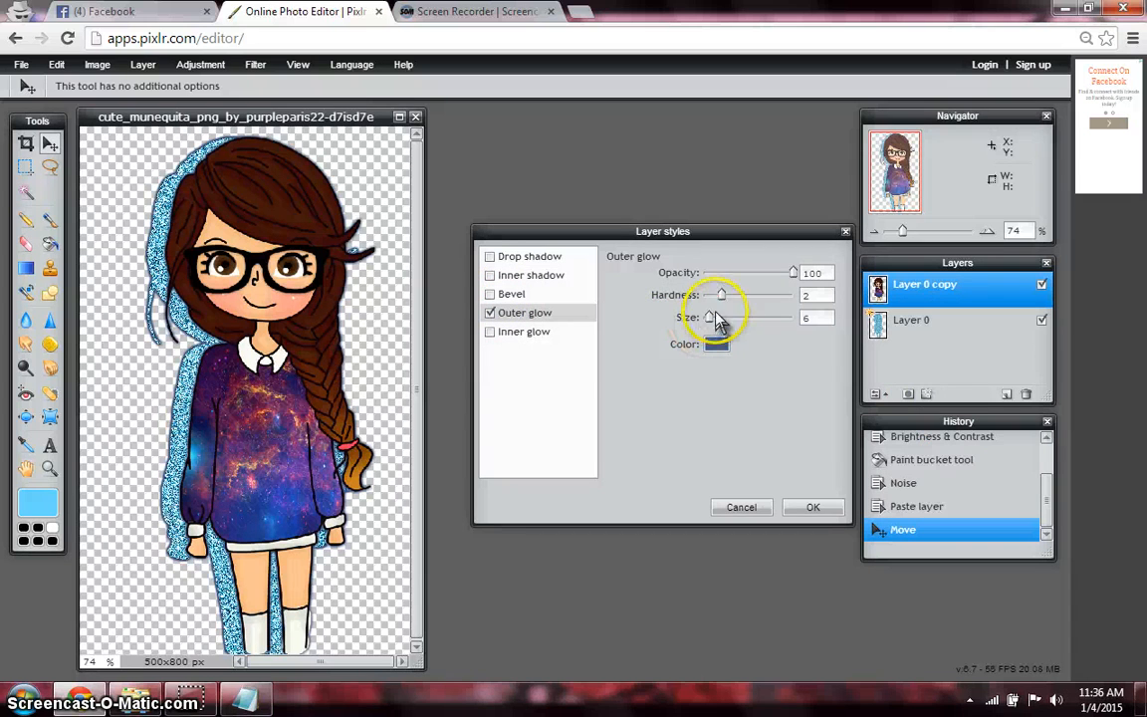
drag(724, 302, 738, 302)
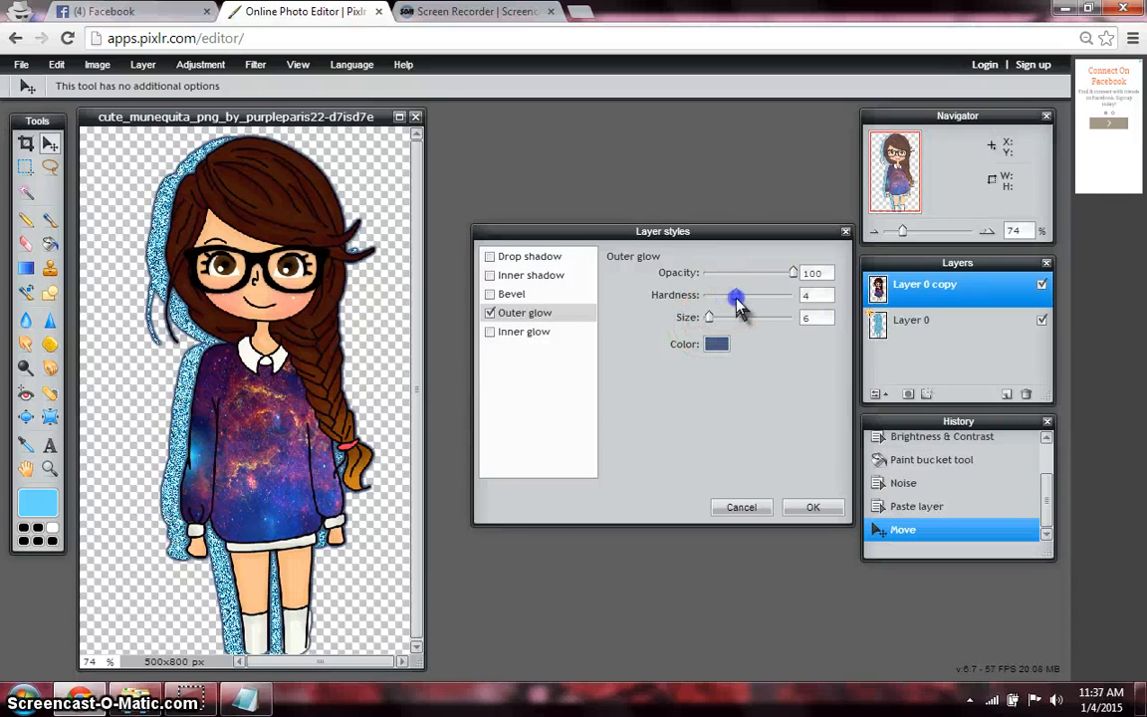
click(804, 505)
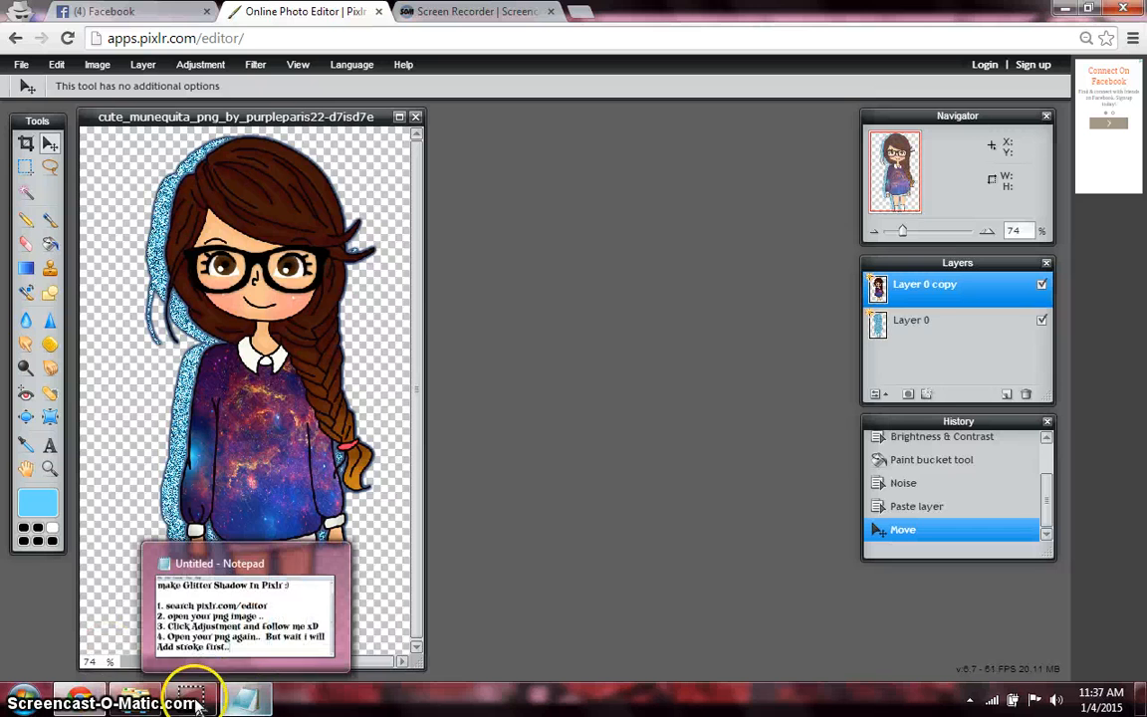
- Switch to Notepad and add the line "5. Then its Done :) CTRL+S to Save it :)" to the instructions
click(244, 699)
key(Return)
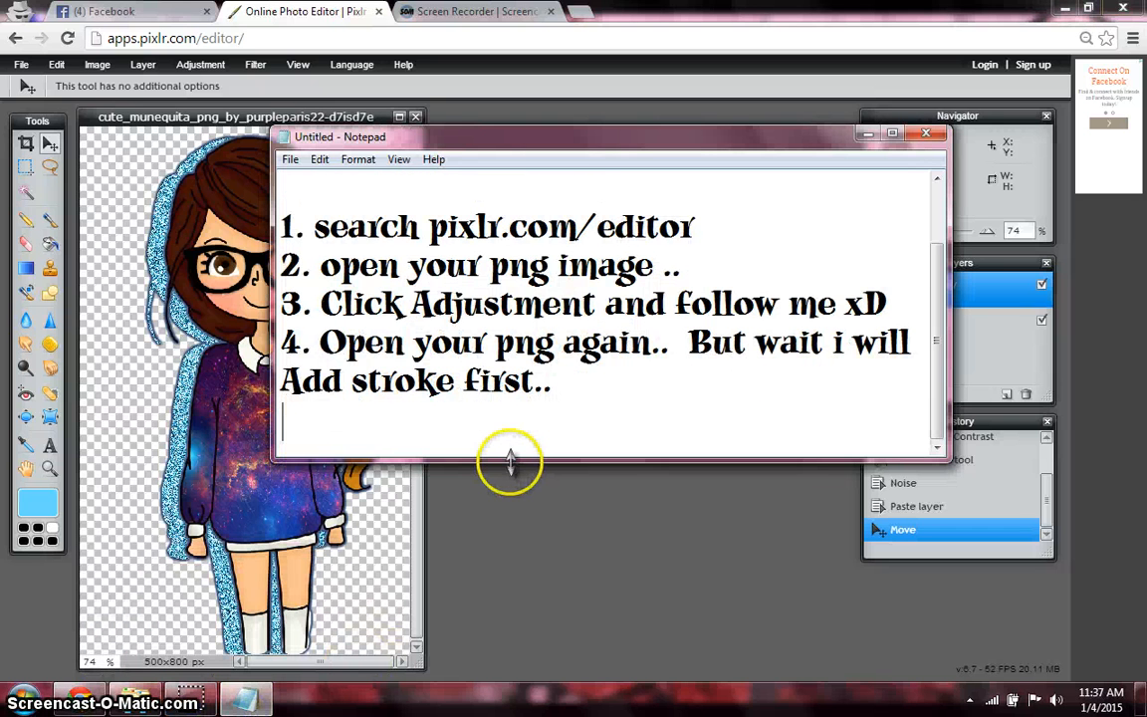
text(5. Then )
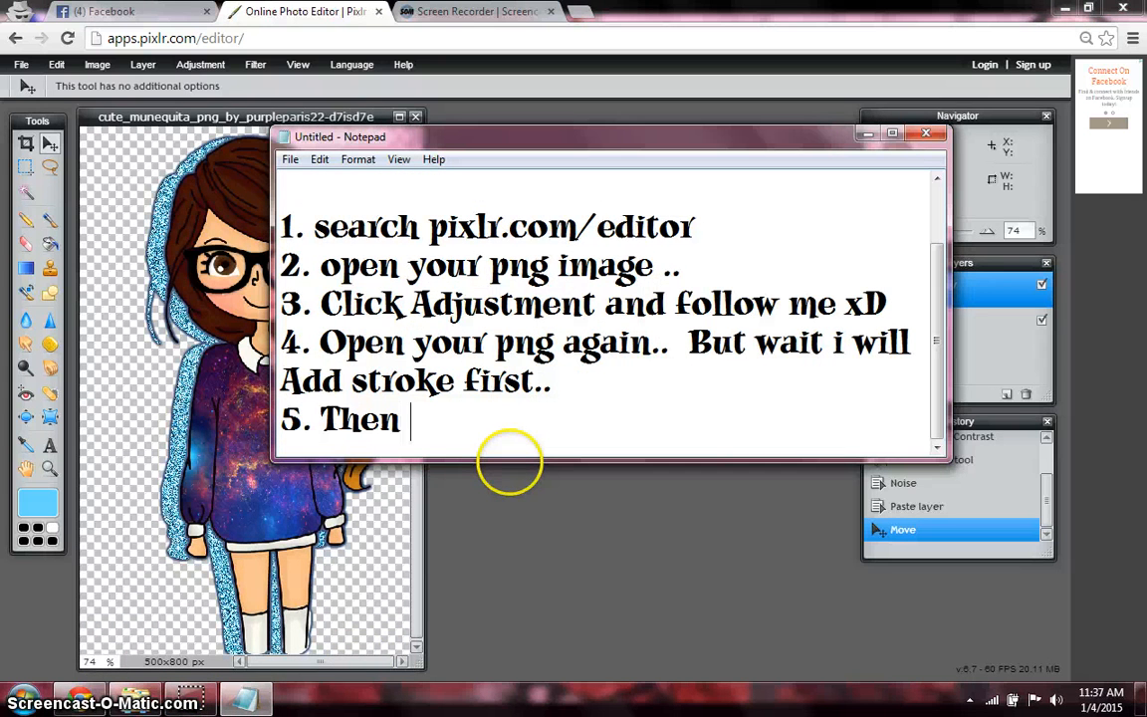
text(its Done :)
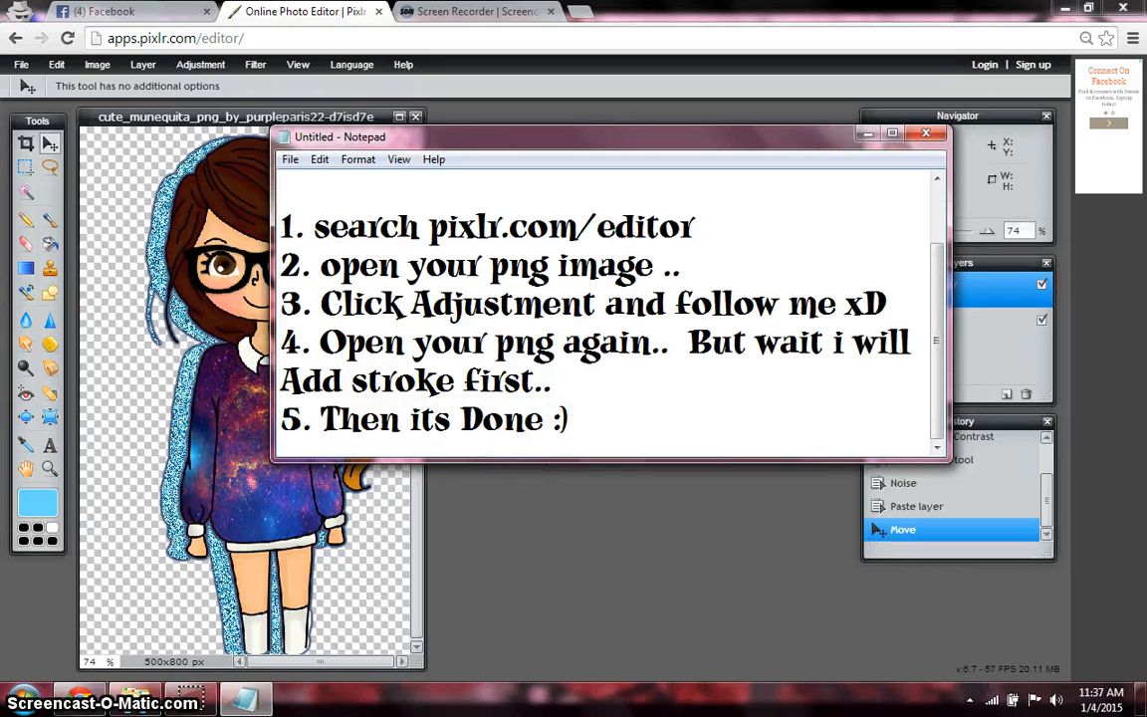
text(CTR)
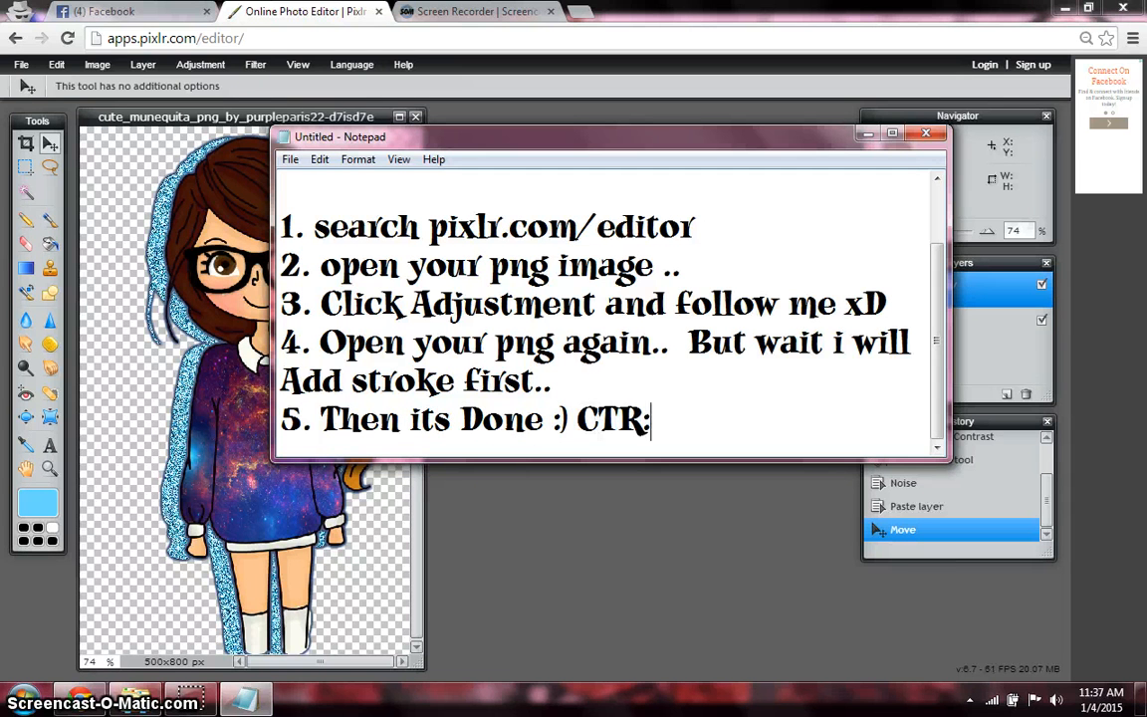
text(L)
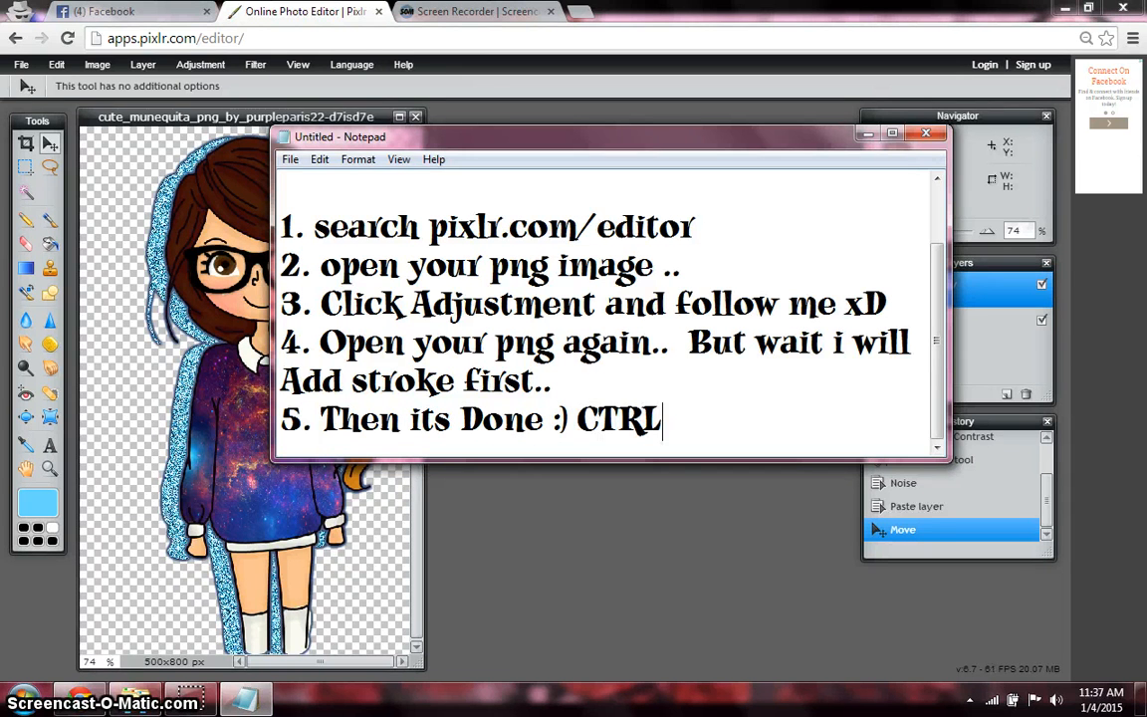
text(+S to)
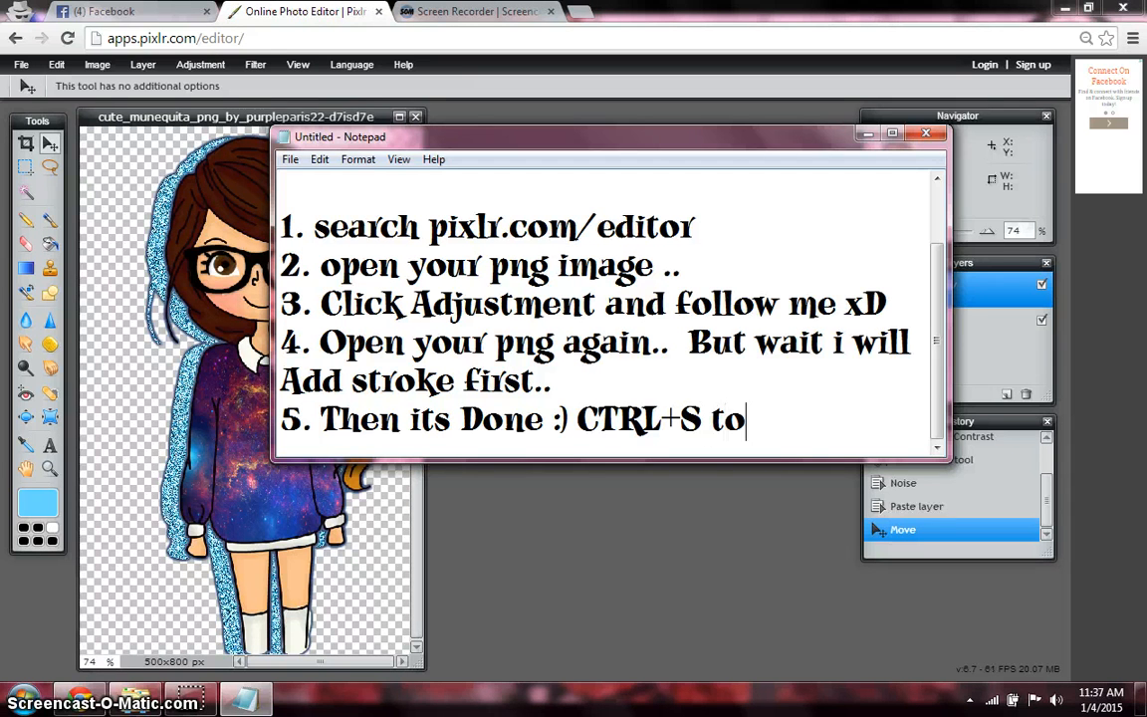
text( Save it)
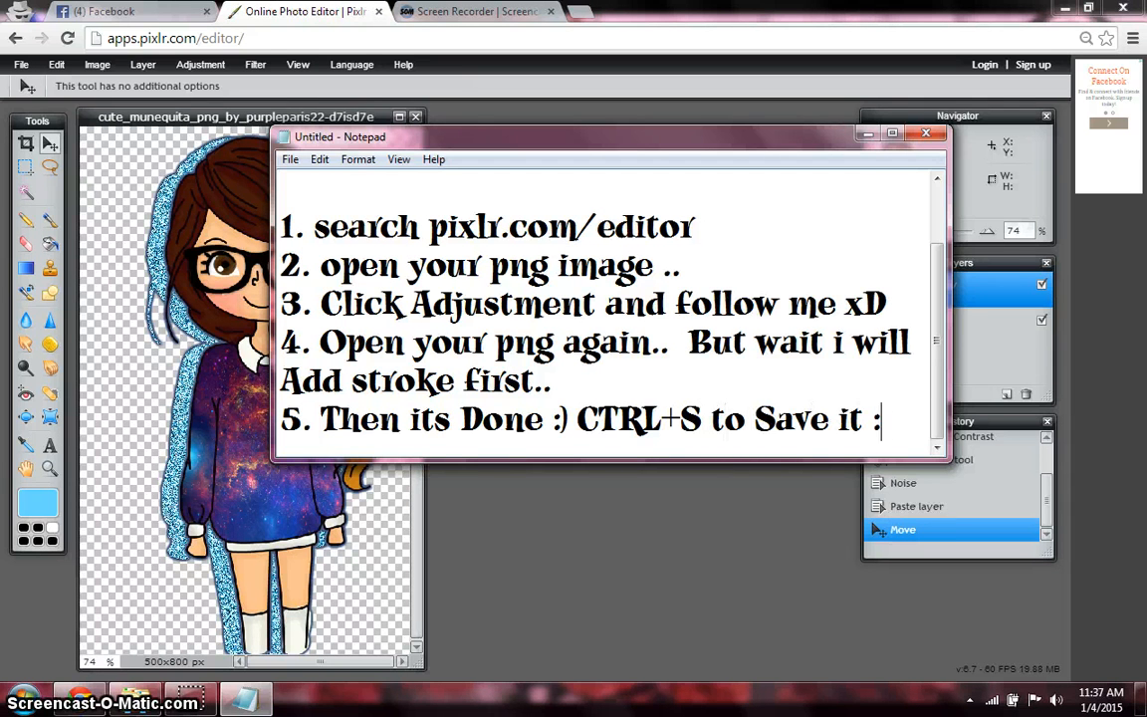
text( :))
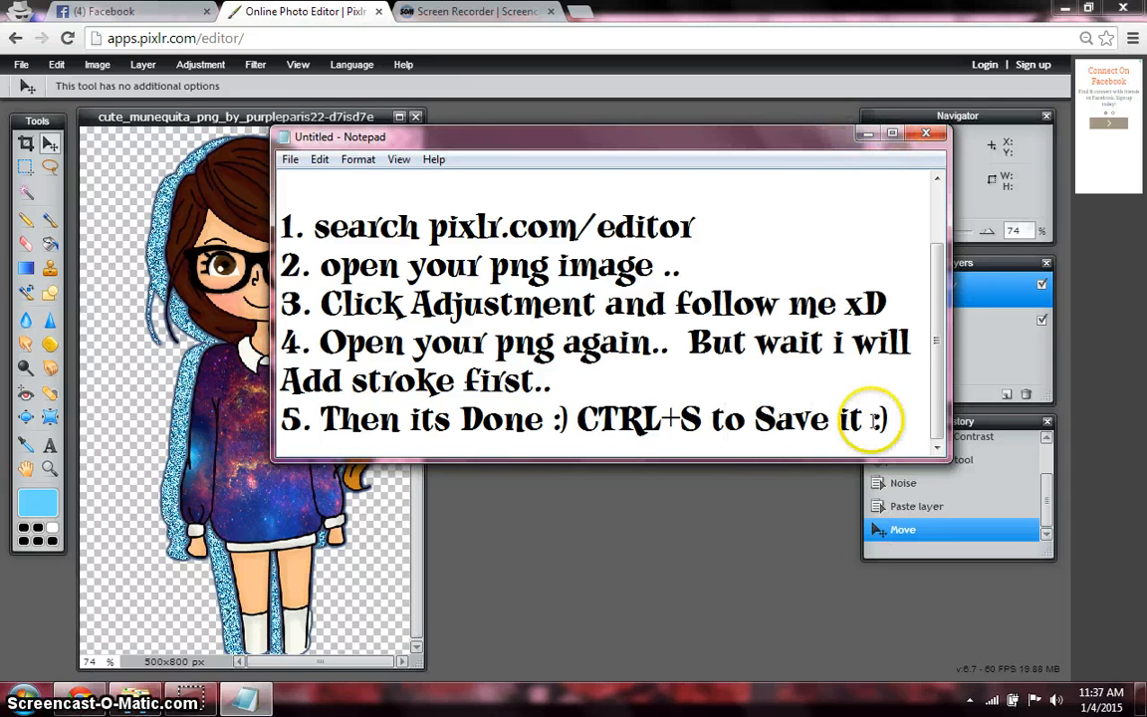
- Add the closing lines "Byee <3" and "Please Like this Video and Please Subscribe me xD" to the notes, and return to Pixlr
key(Return)
text(Byee)
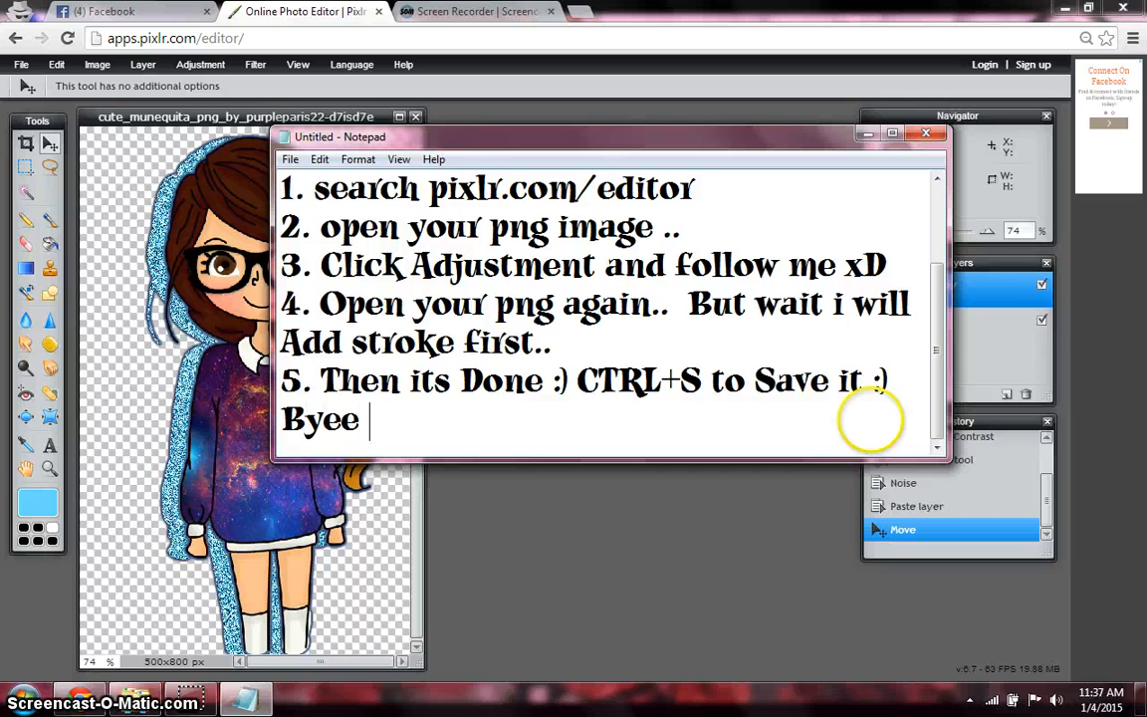
text( <3)
key(Return)
key(Return)
text(Ple)
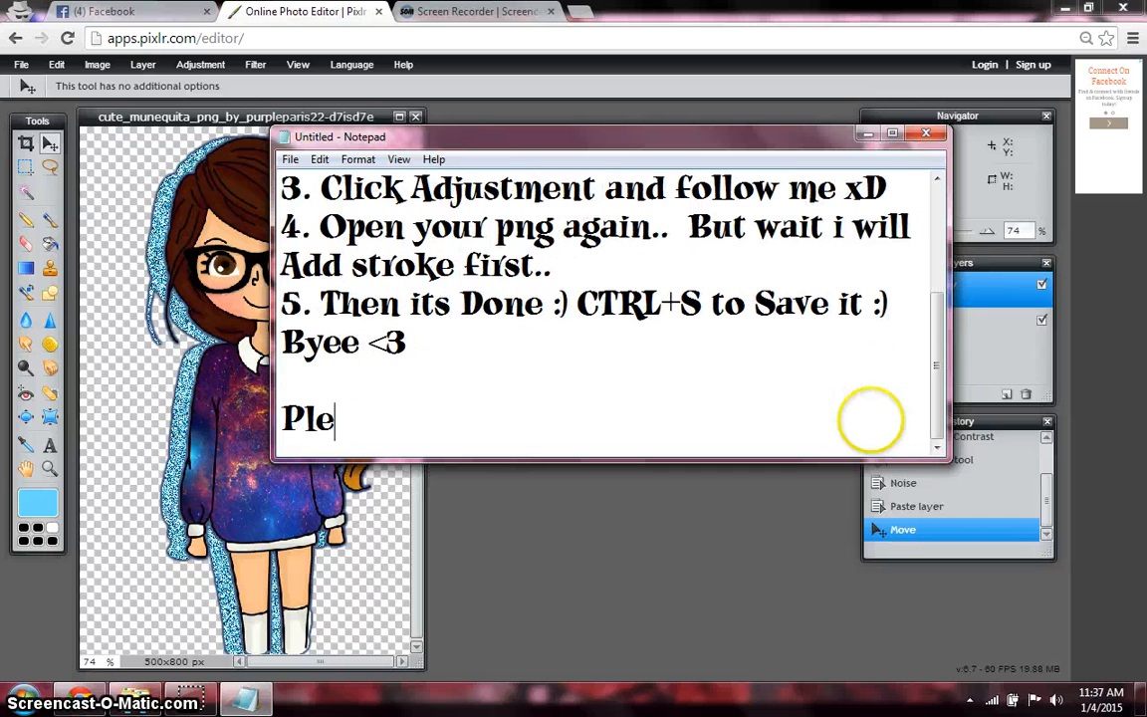
text(ase Like )
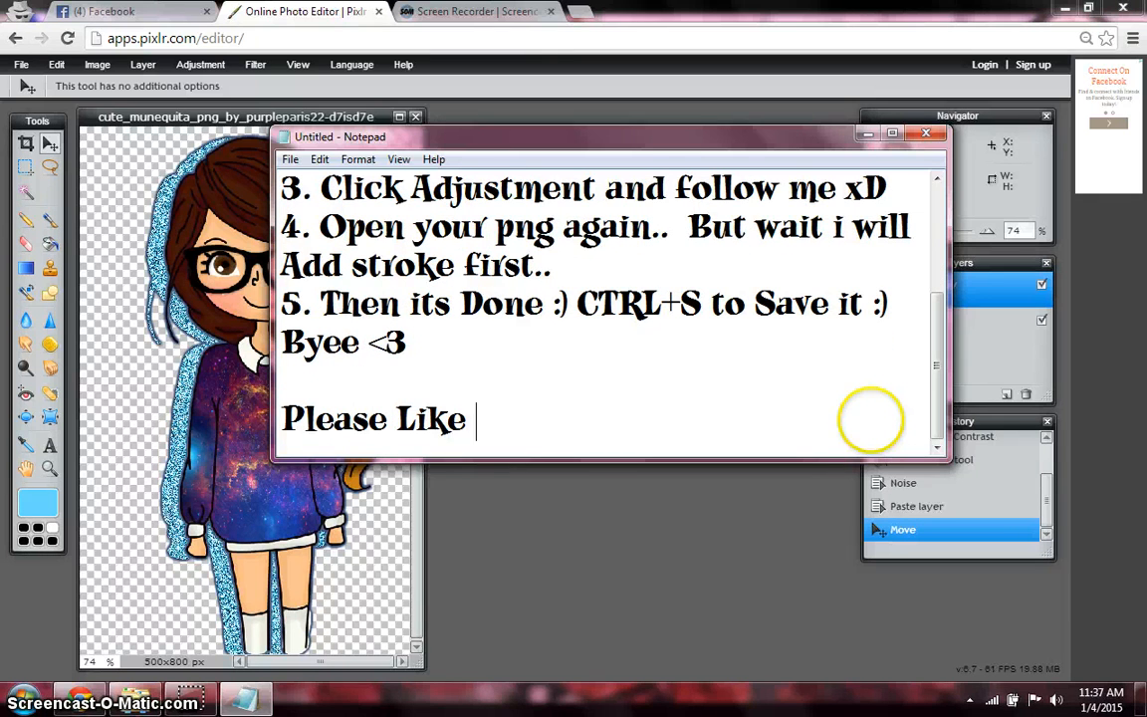
text(this)
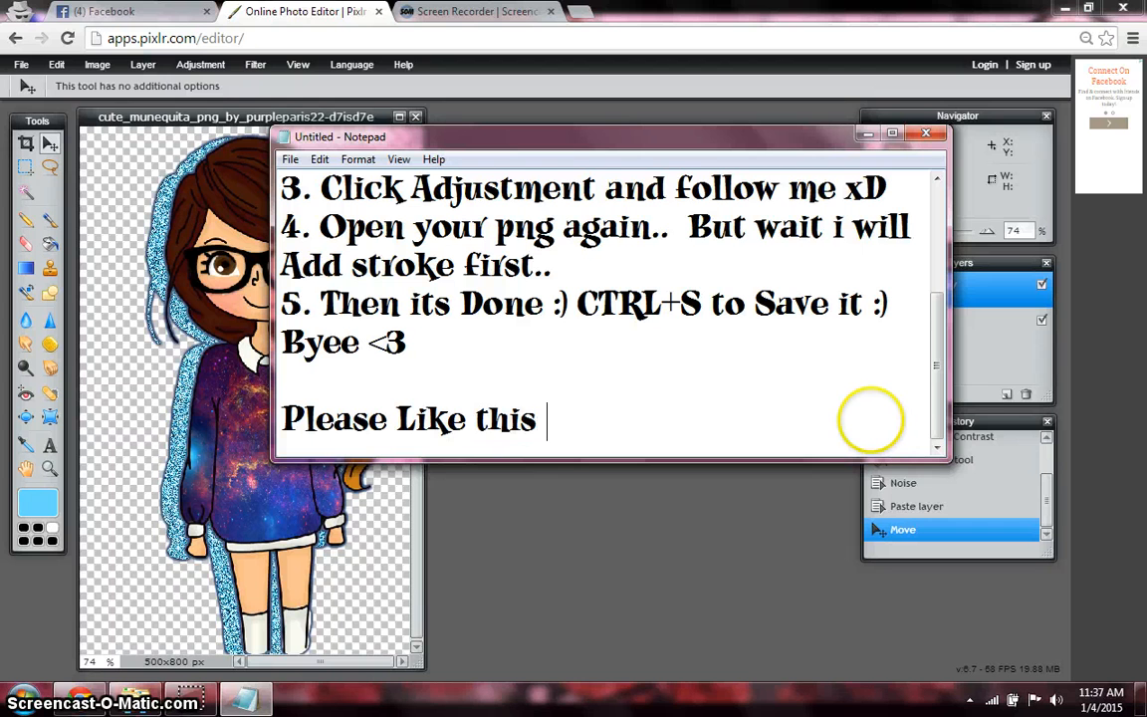
text( Video)
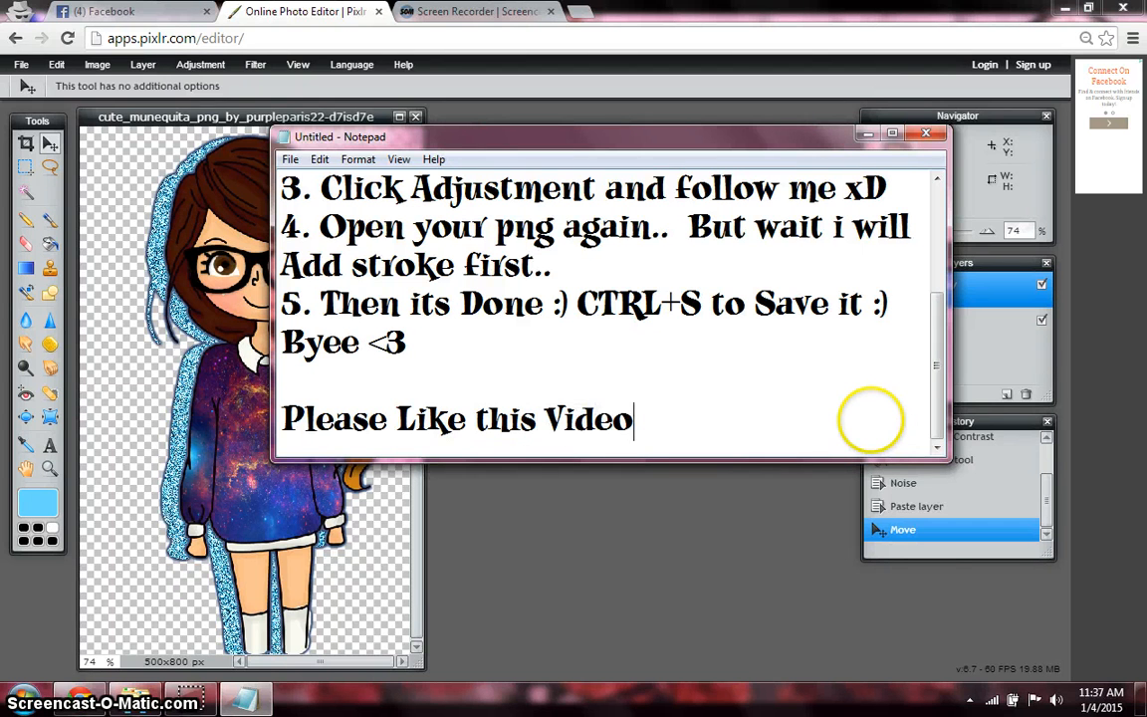
text( and Ple)
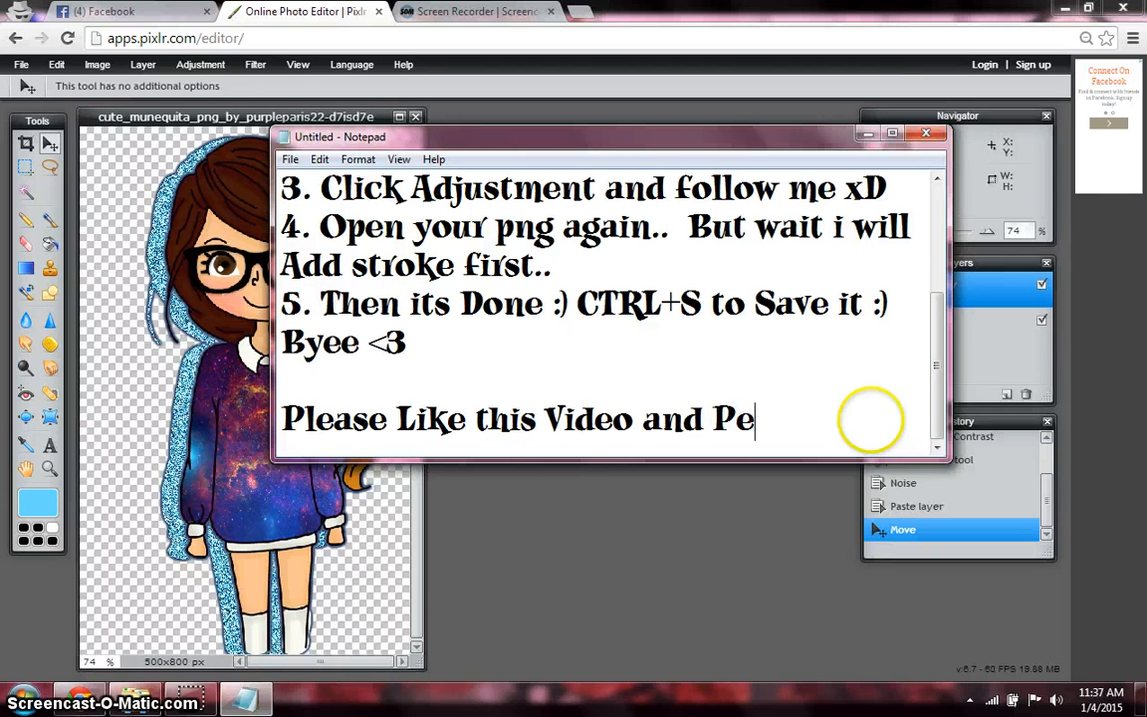
key(BackSpace)
text(lease S)
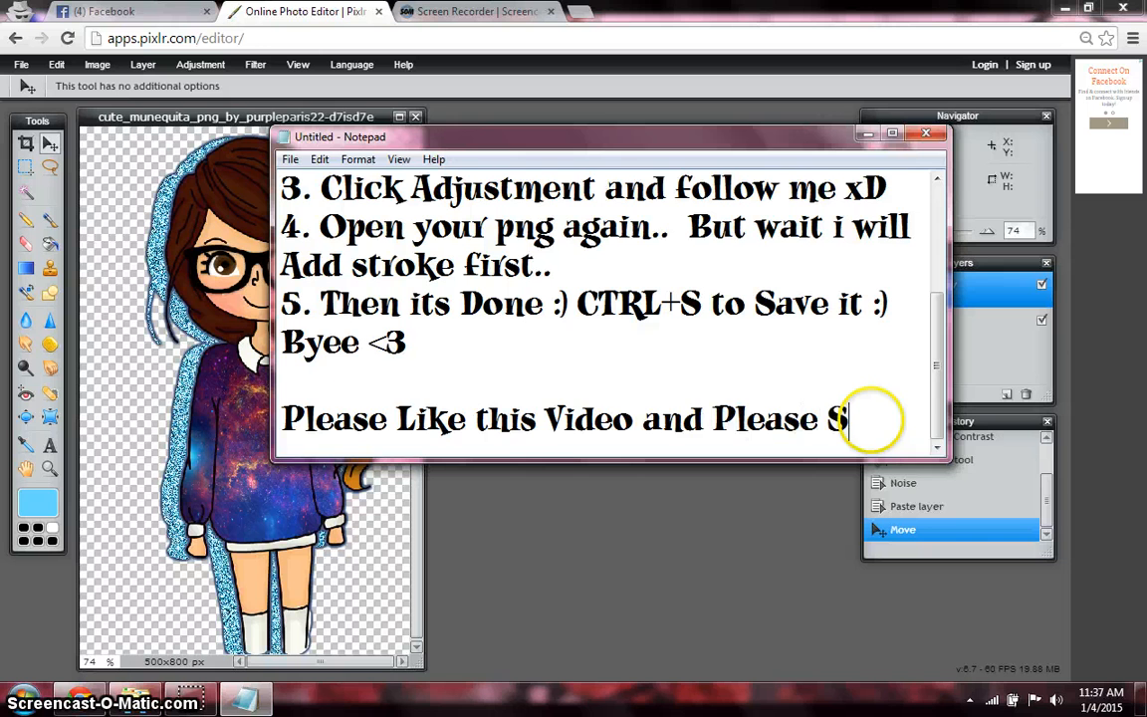
text(ubsc)
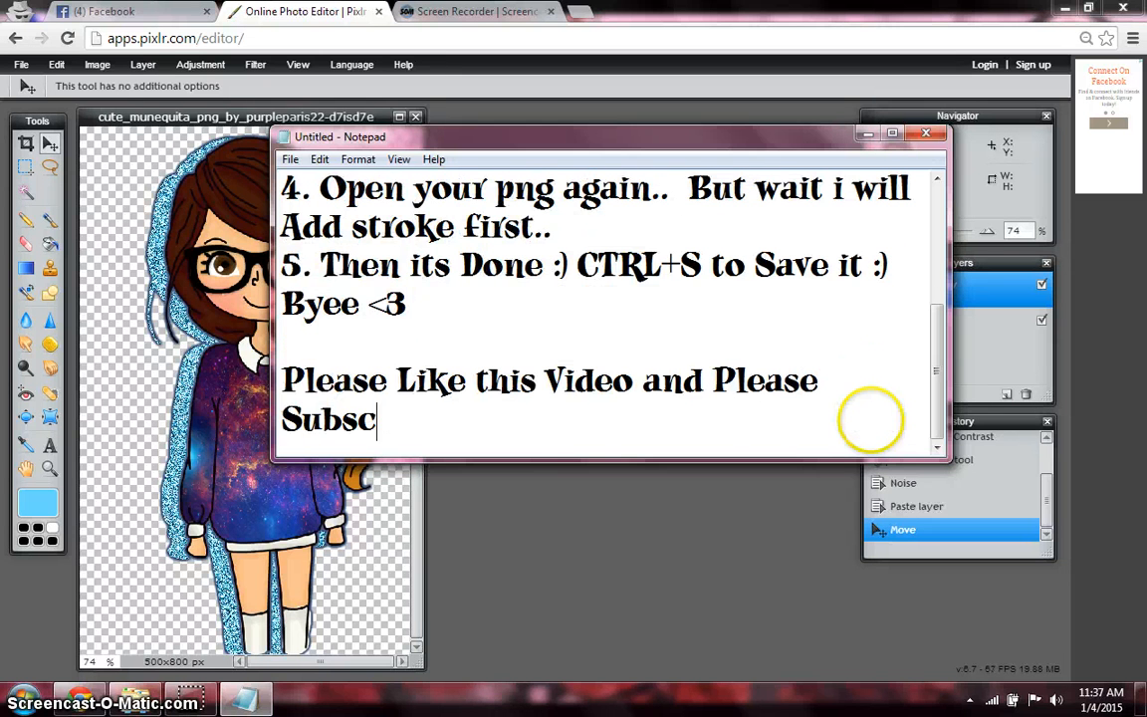
text(ribe me xD)
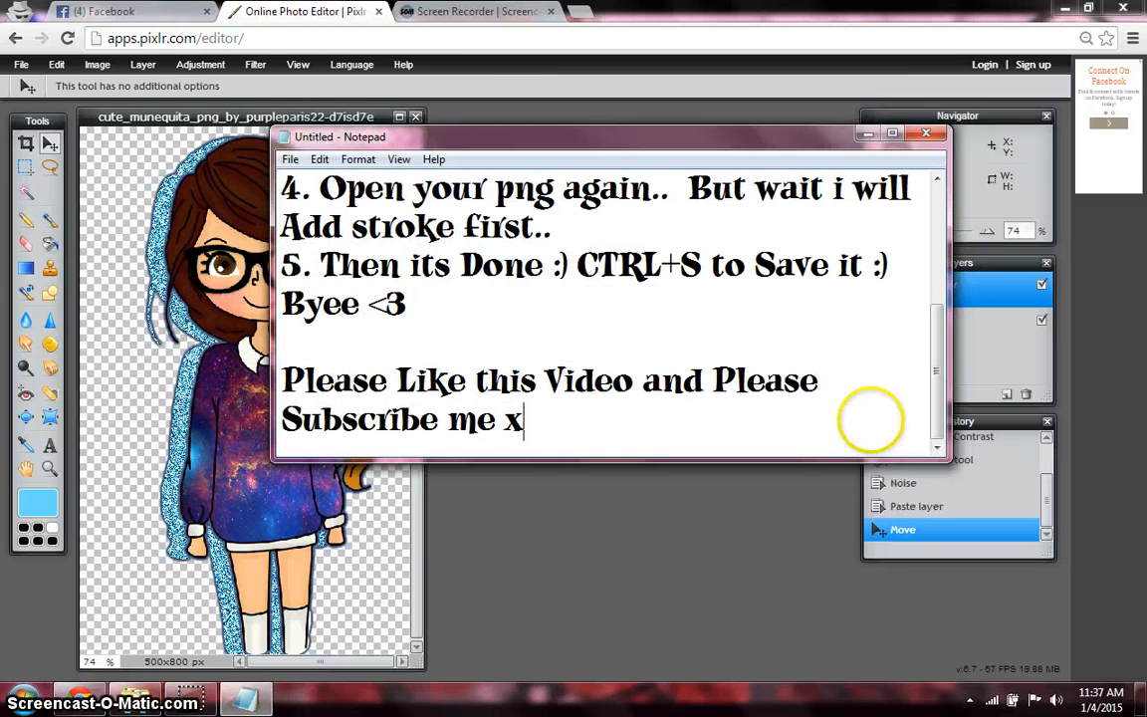
click(866, 133)
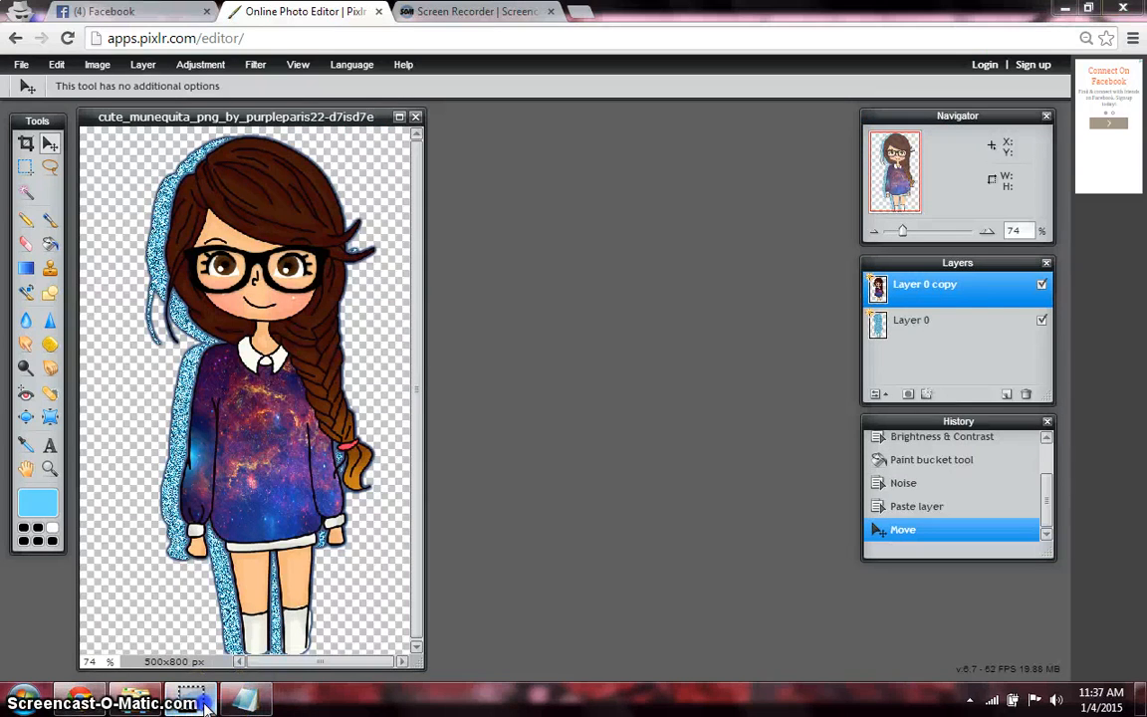